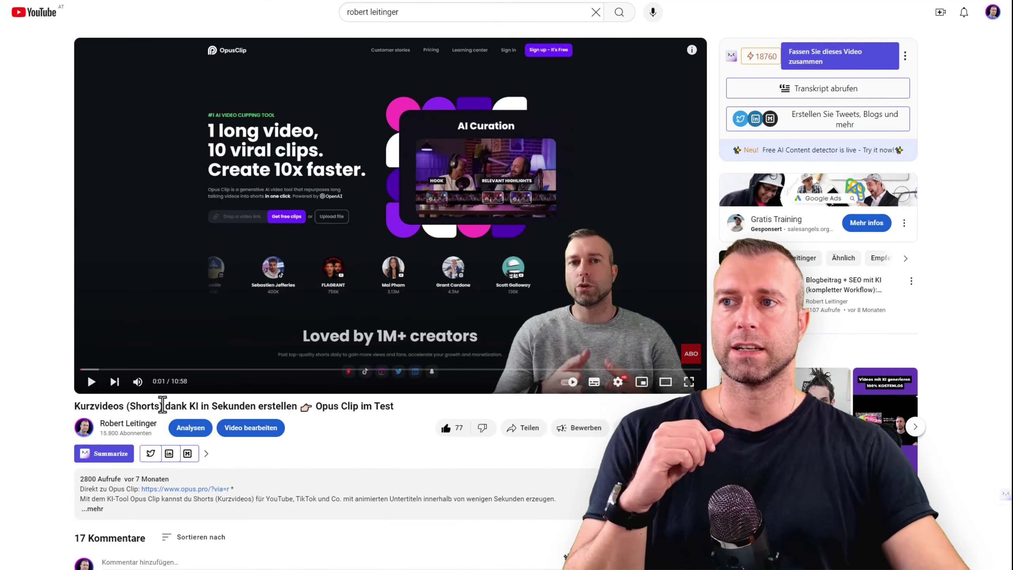
- Copy the share link of the YouTube video about creating Shorts with Opus Clip
drag(314, 406, 365, 406)
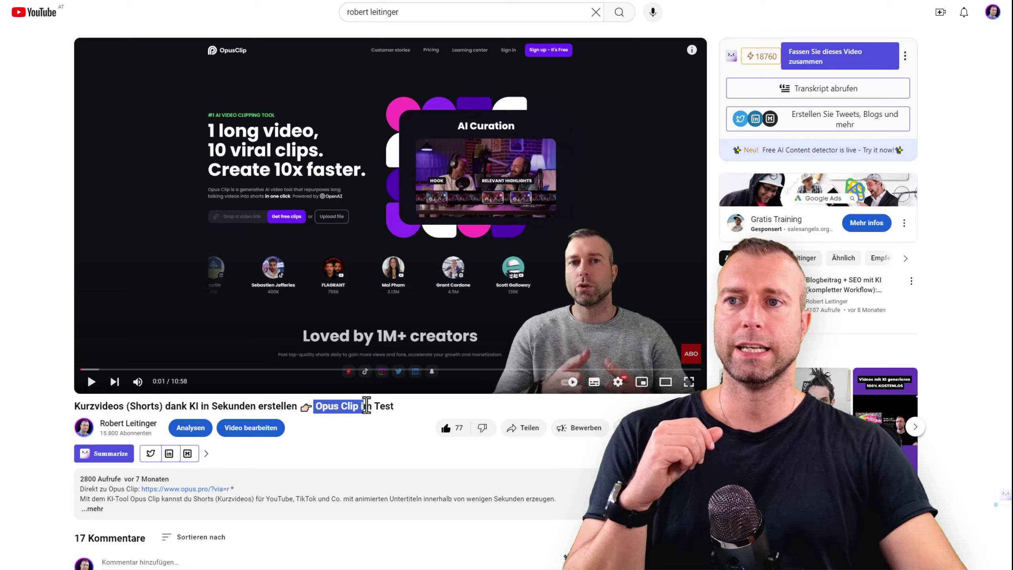
click(372, 428)
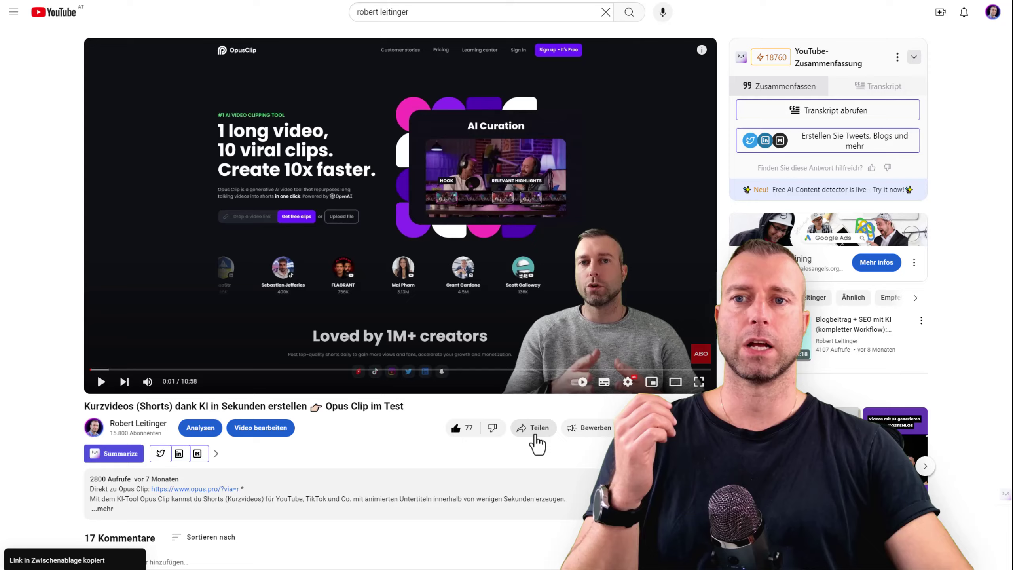
click(535, 431)
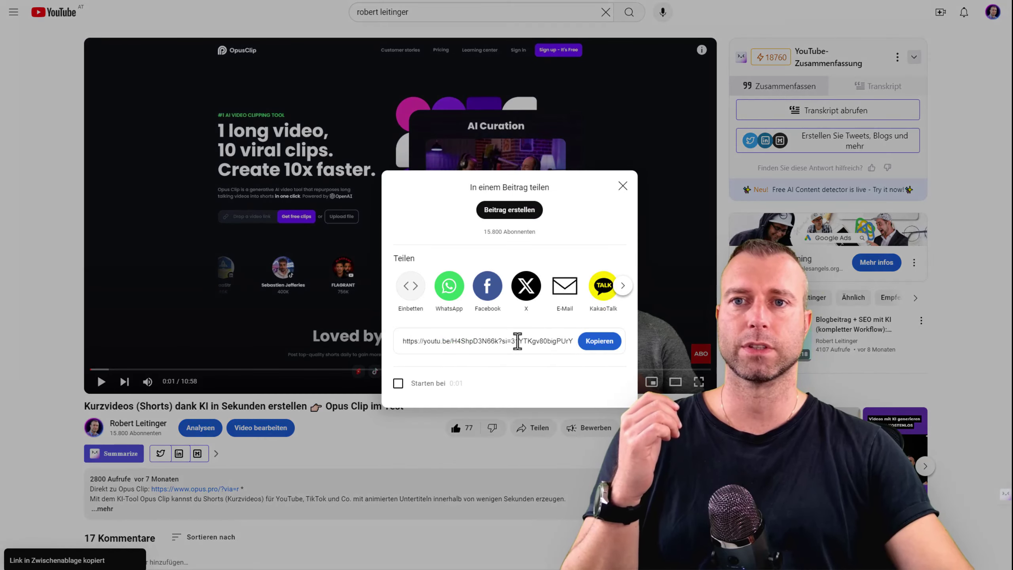
click(602, 347)
key(ctrl+c)
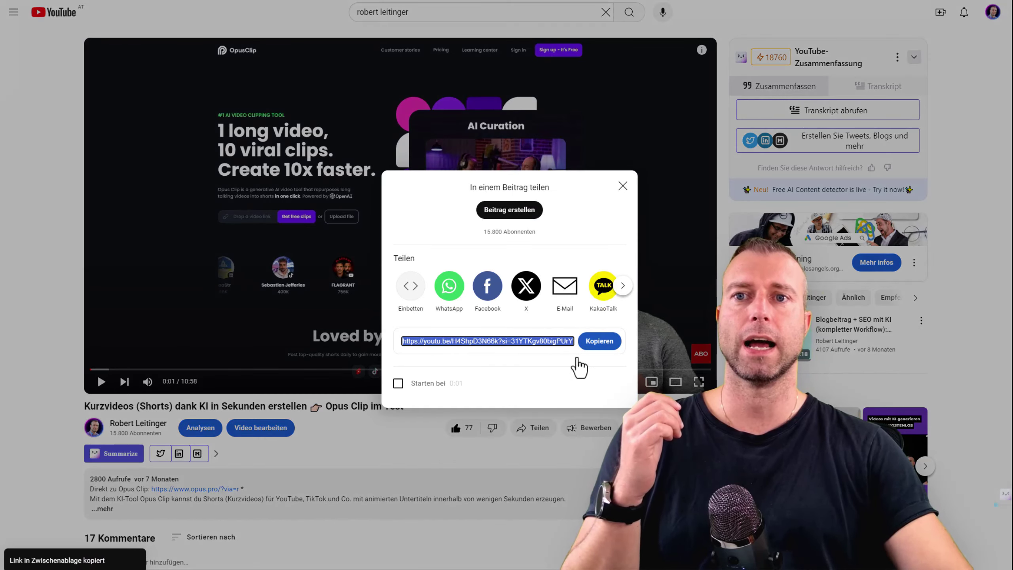
- Switch to the Create Blog page, paste the copied video link as the source and open the custom instructions field
click(422, 437)
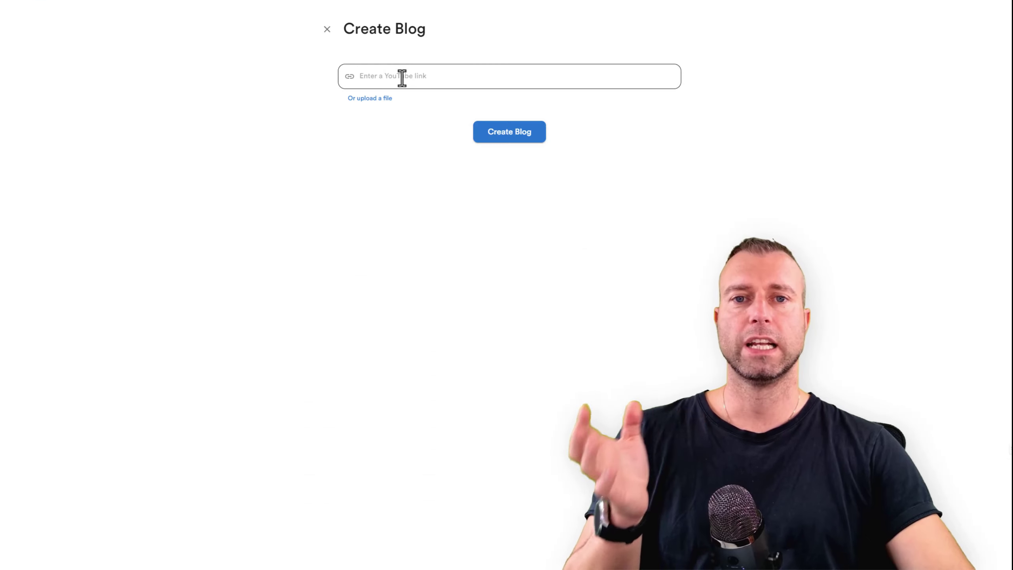
right_click(402, 76)
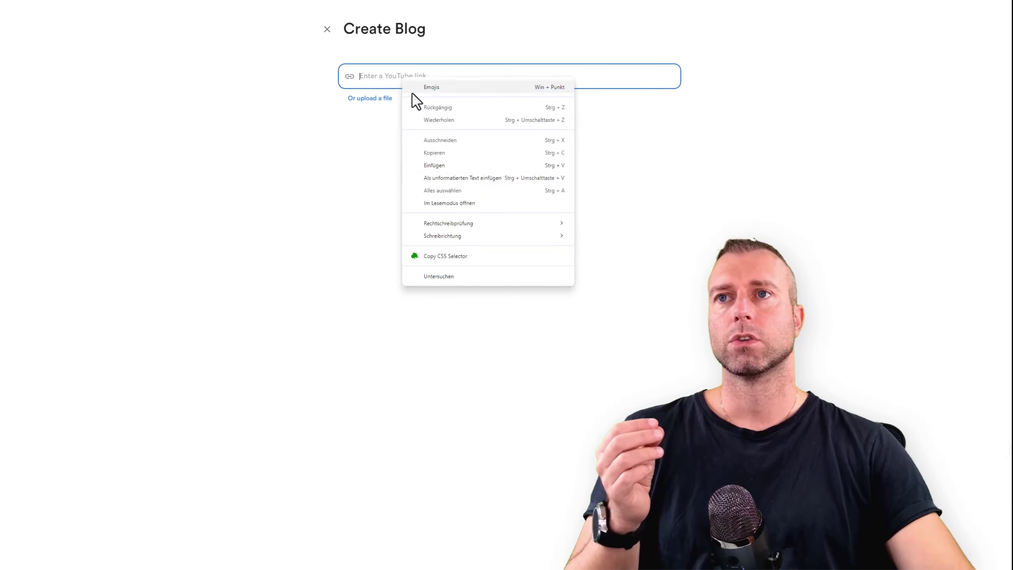
click(458, 167)
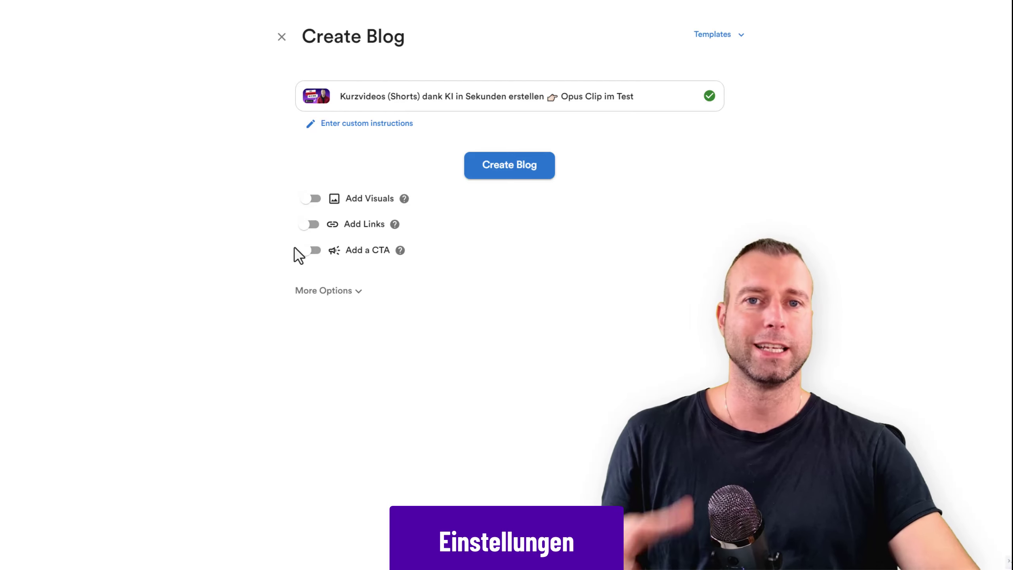
click(343, 125)
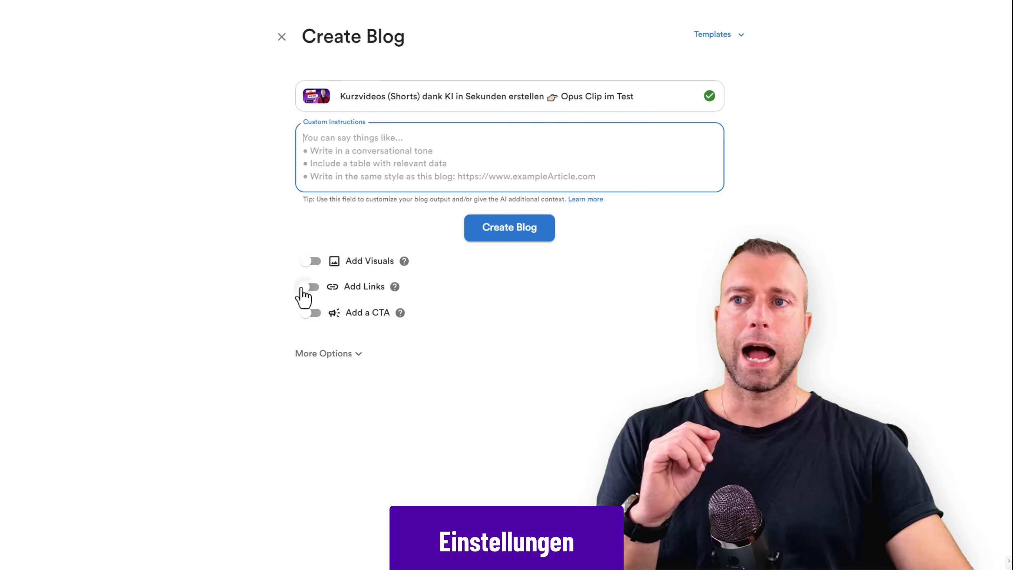
- Turn on Add Visuals and set the featured image/video to Stock Image
click(314, 262)
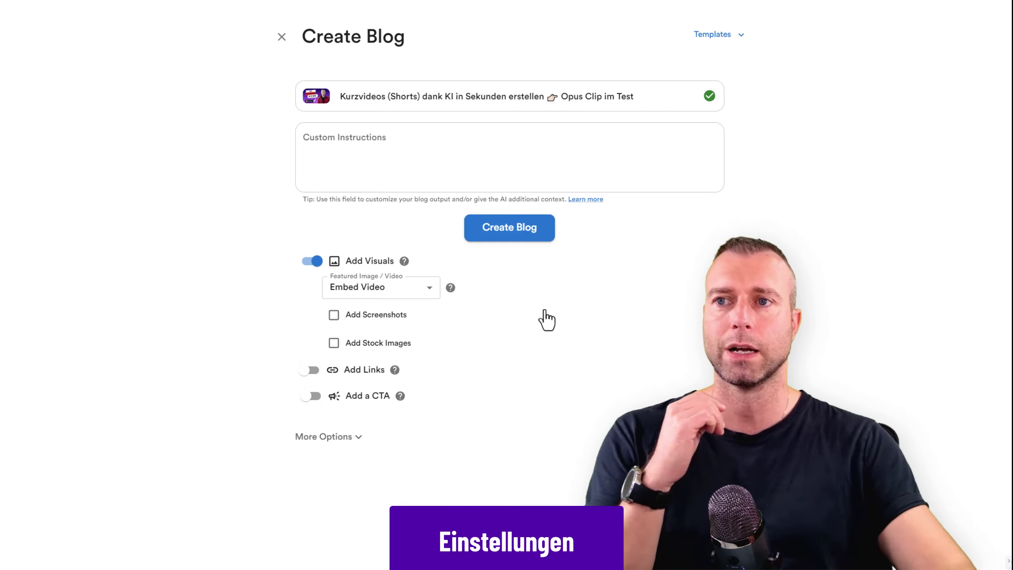
key(Tab)
click(400, 295)
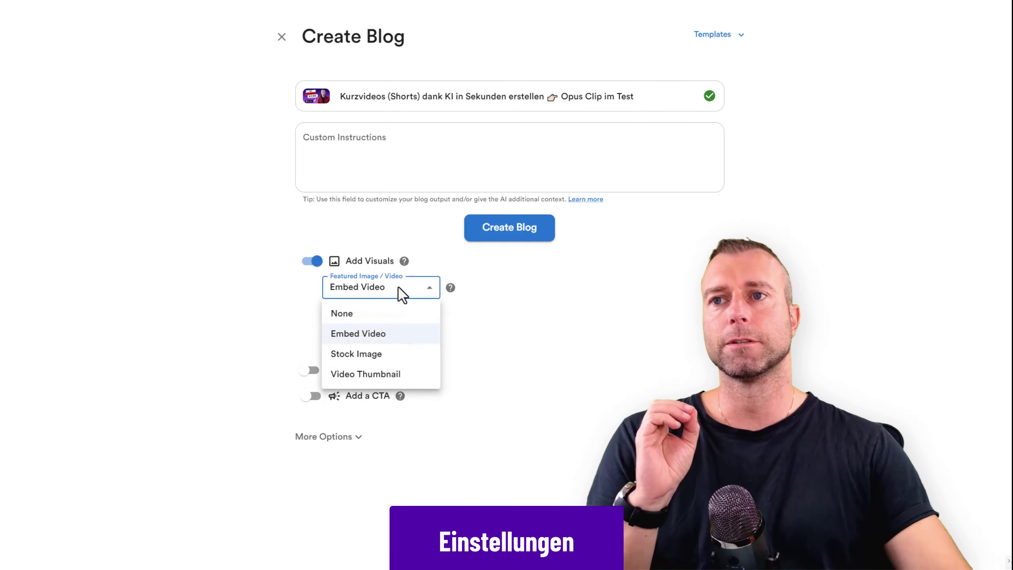
click(394, 361)
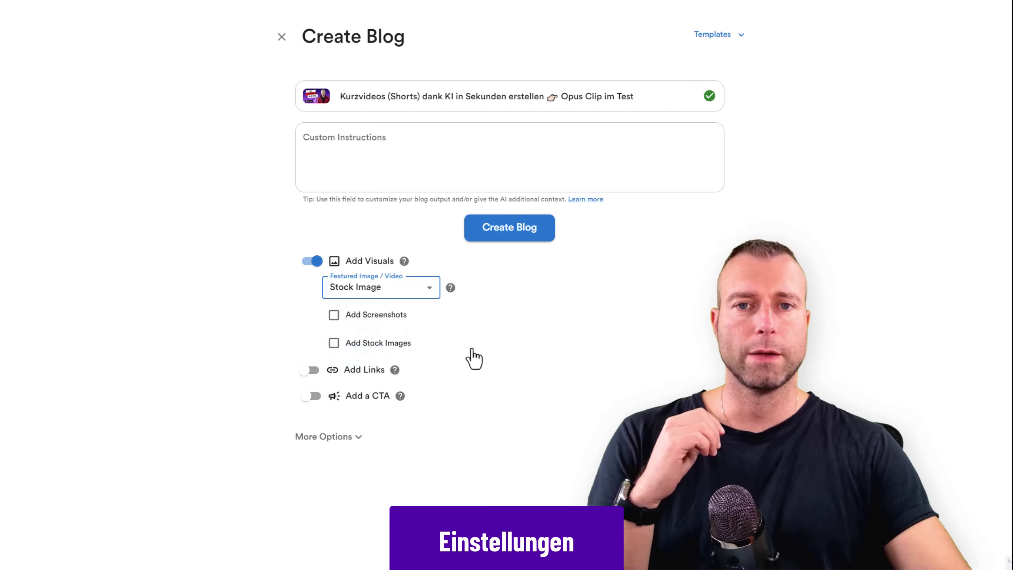
click(417, 294)
click(403, 377)
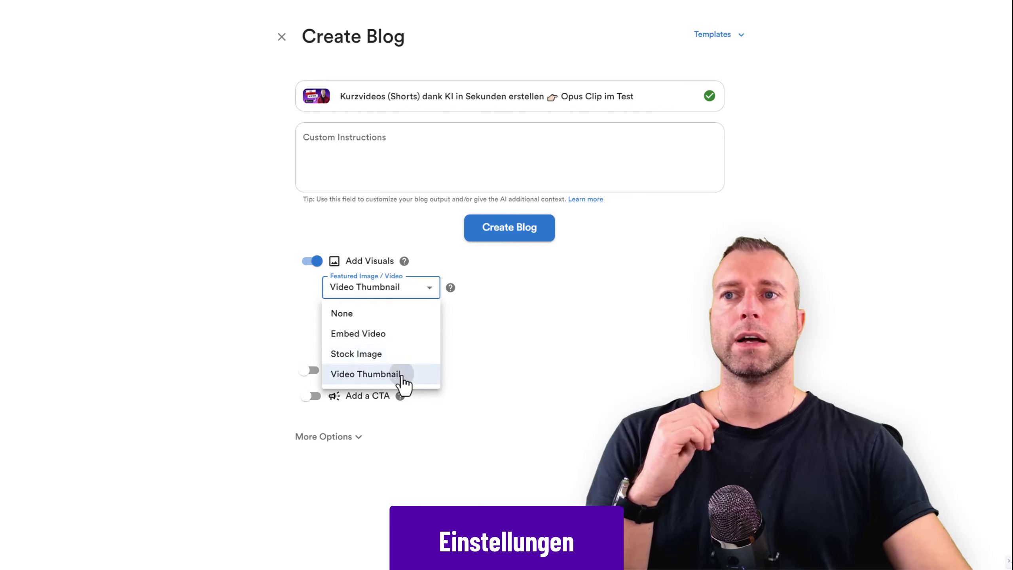
click(421, 291)
click(369, 354)
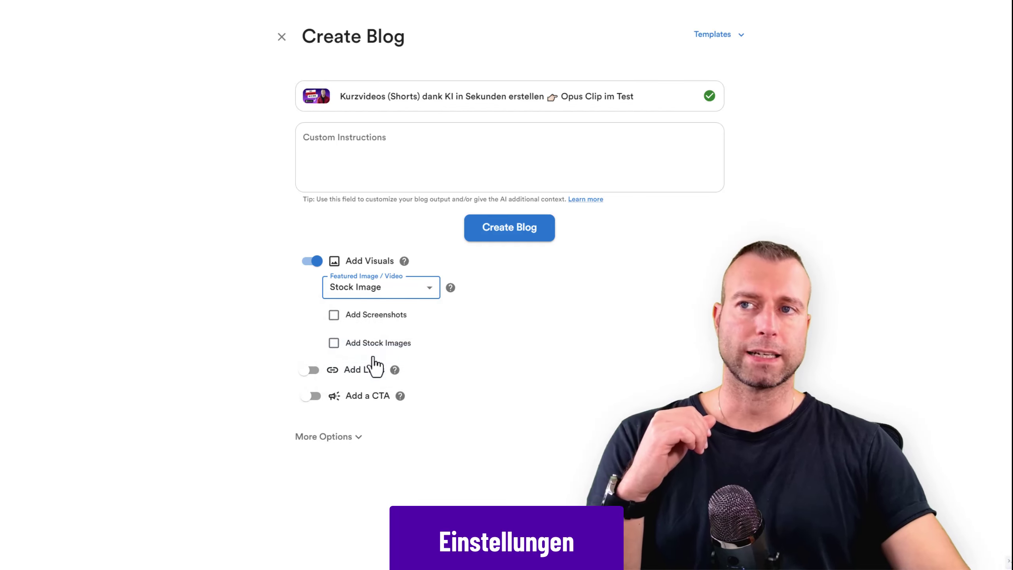
- Enable Add Screenshots for the blog, keeping Stock Image as the featured image
click(363, 319)
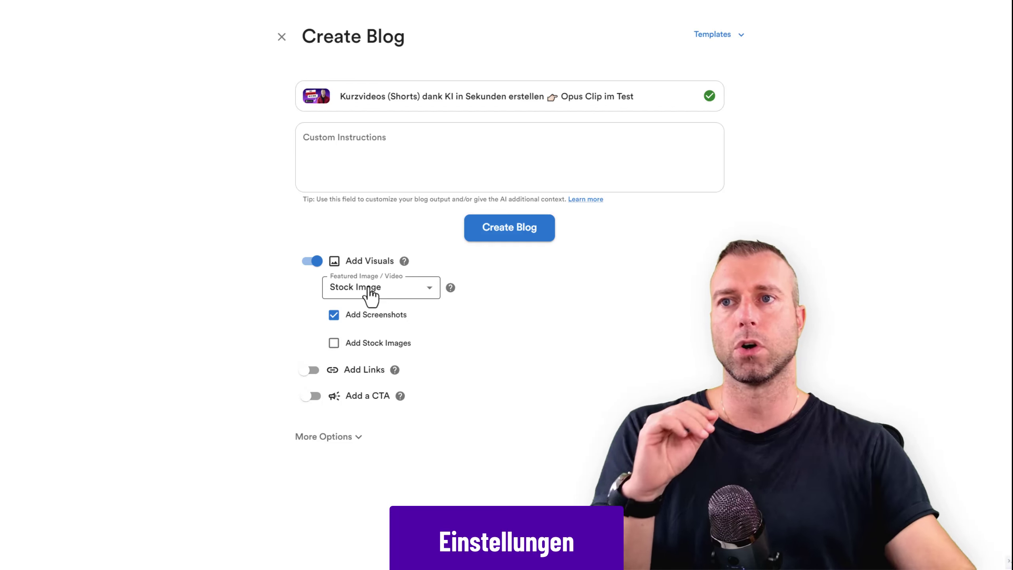
click(395, 291)
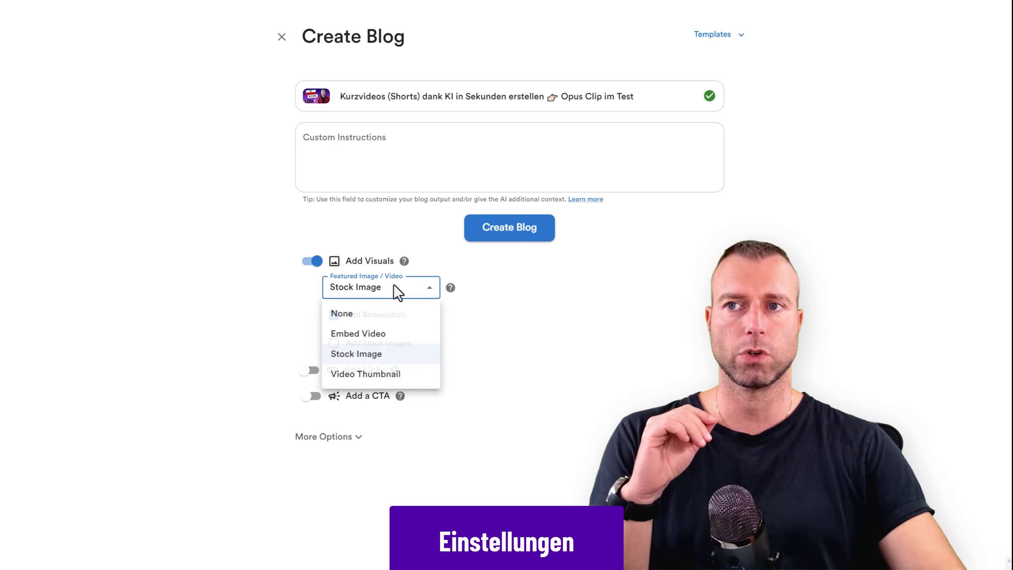
click(361, 355)
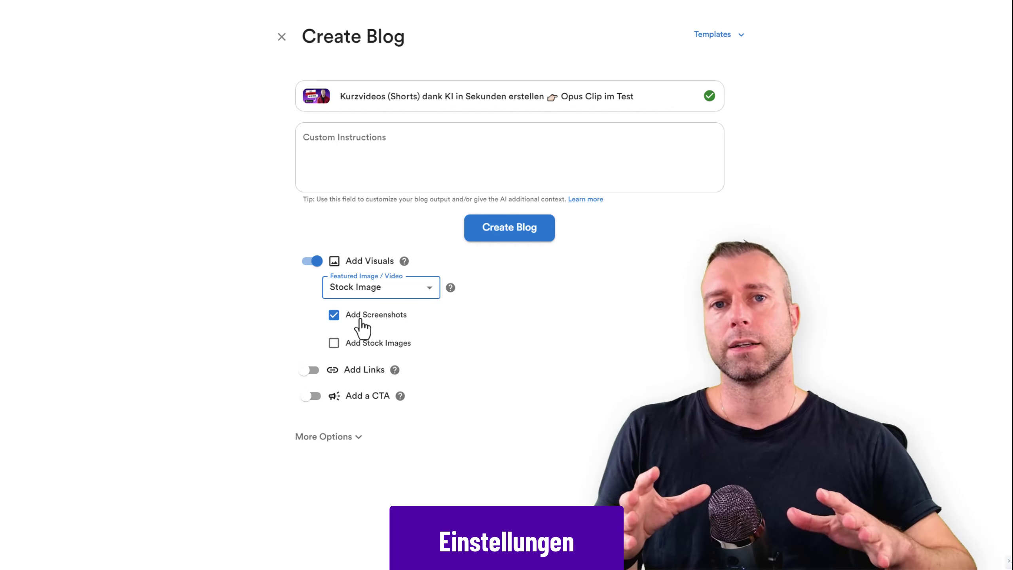
click(334, 315)
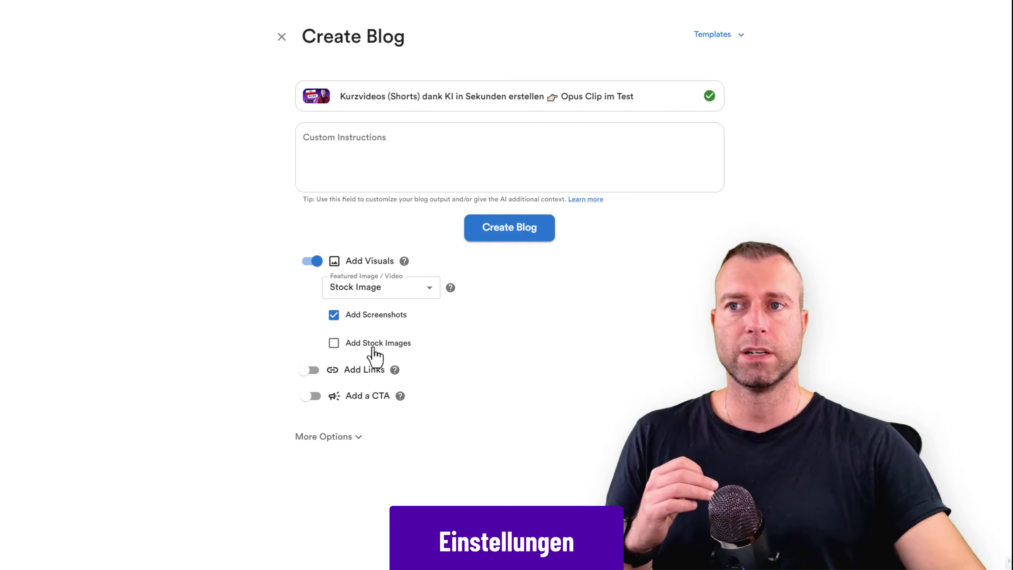
click(334, 317)
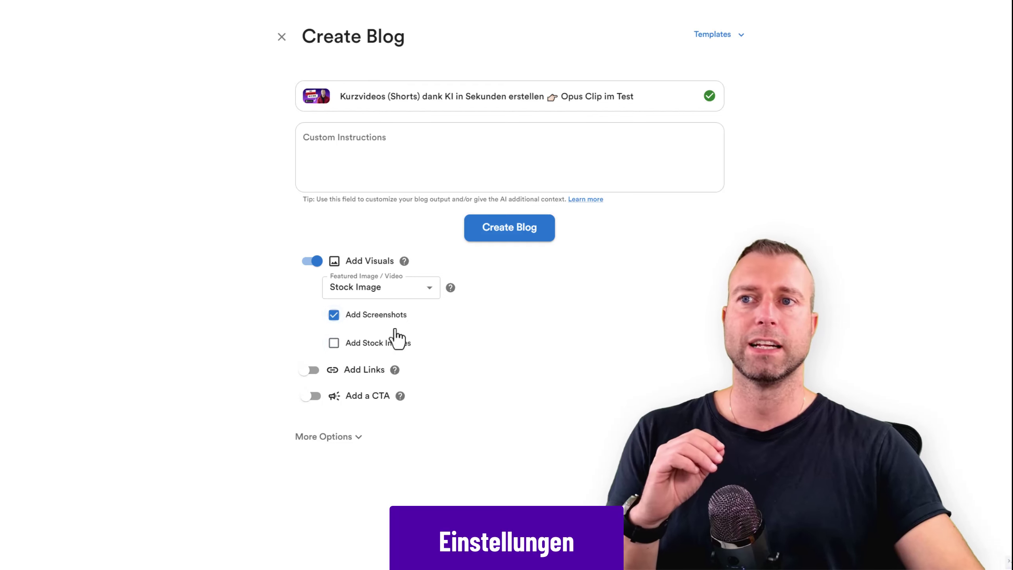
click(310, 371)
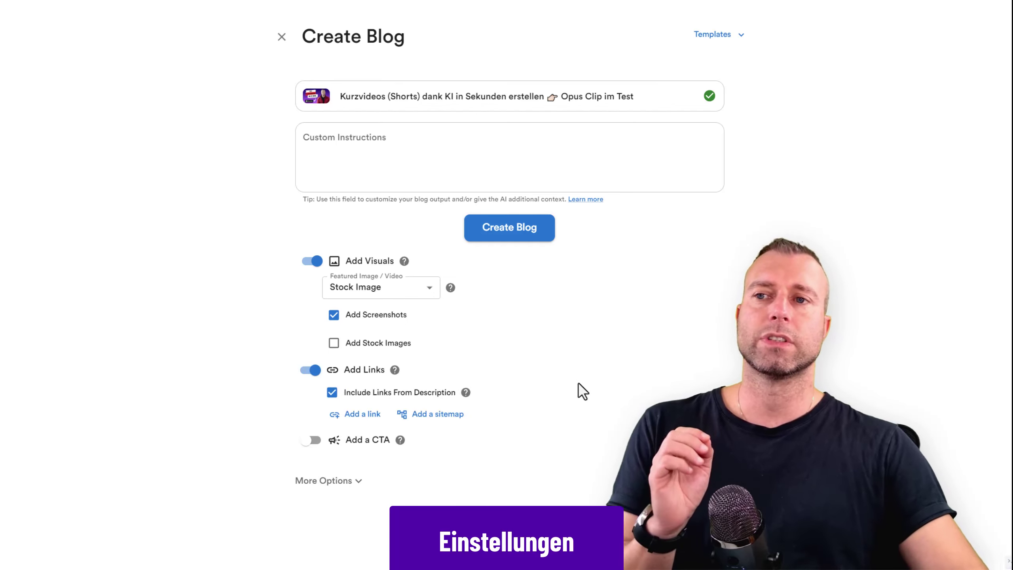
click(355, 415)
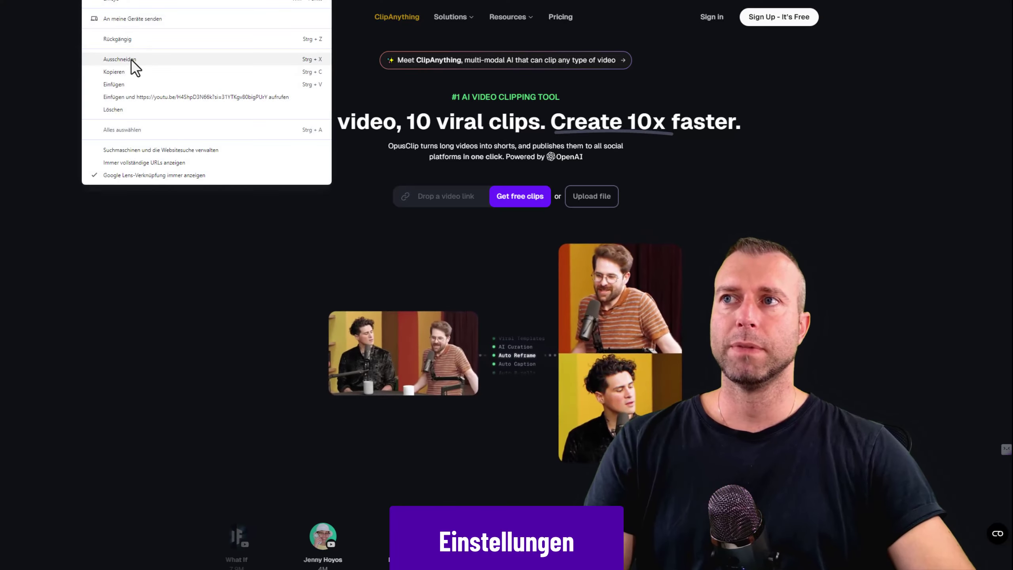
click(132, 61)
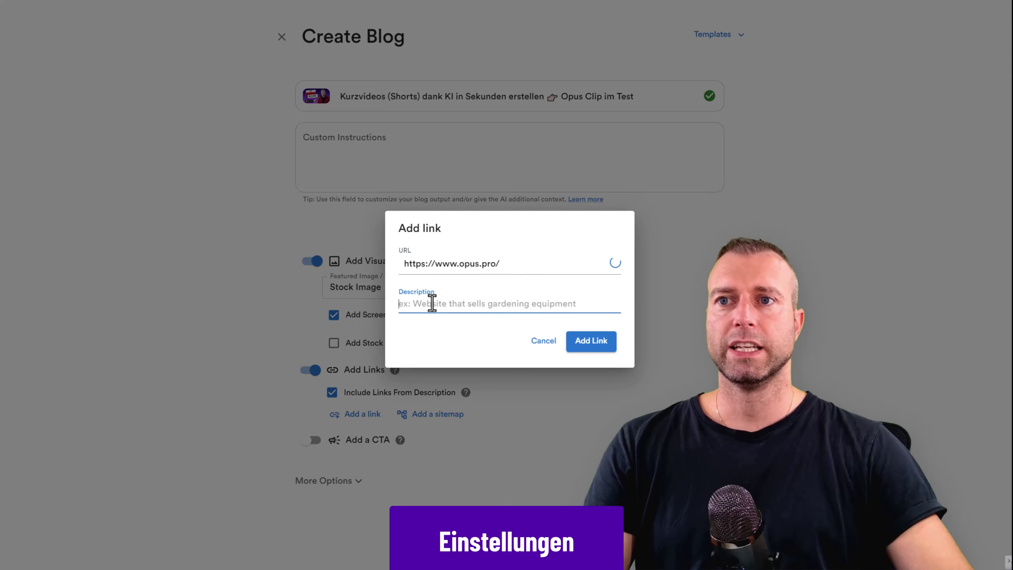
- Replace the link's description with "Opus Clip Webseite" and add the link
text(Z)
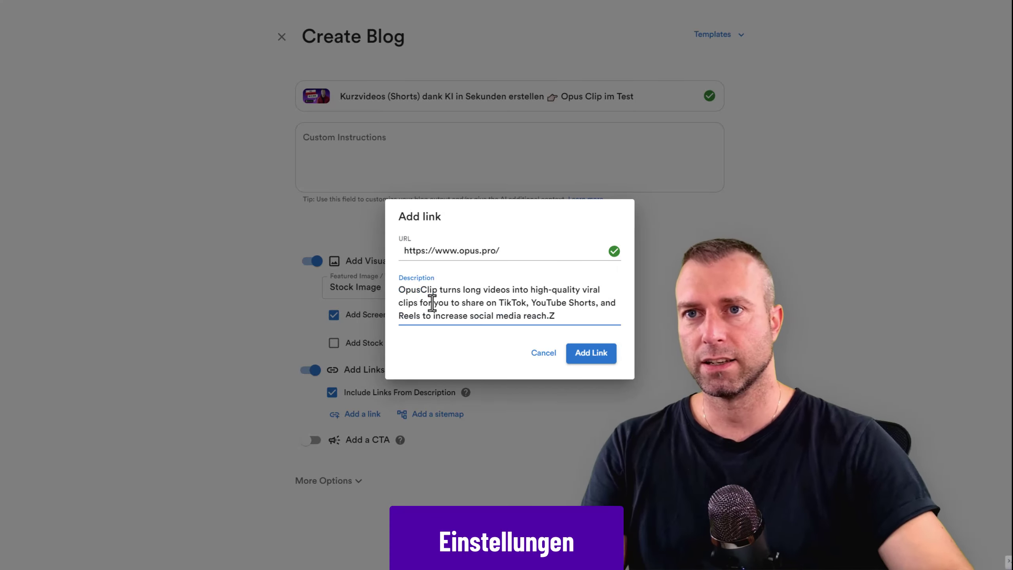
drag(570, 319, 390, 288)
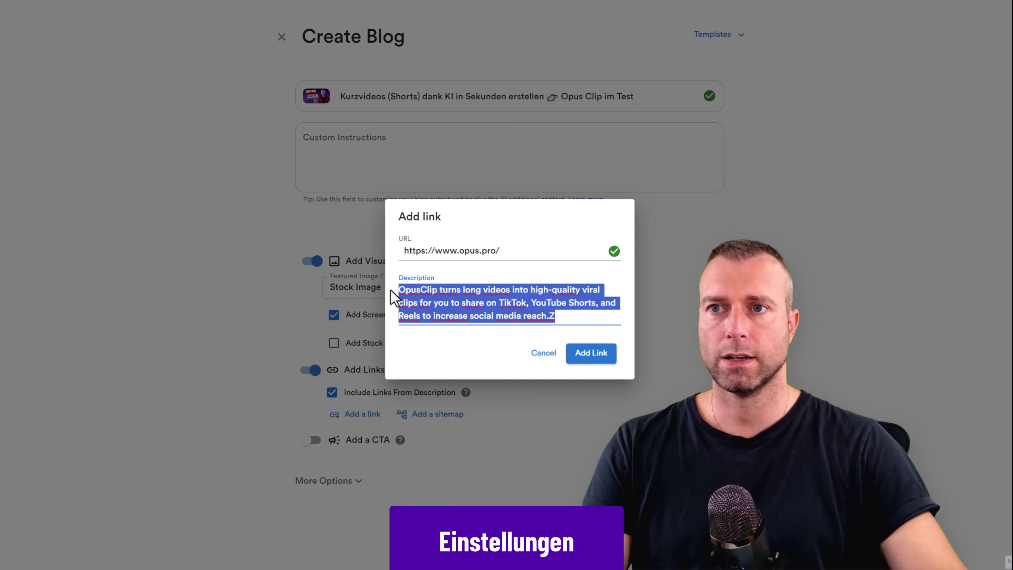
key(BackSpace)
text(Opus)
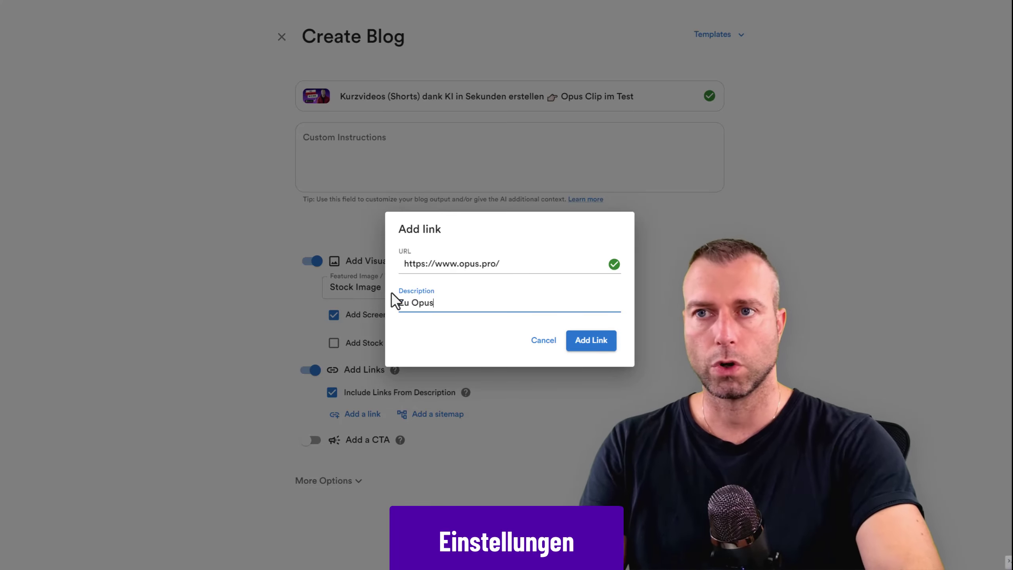
key(BackSpace)
key(BackSpace)
key(BackSpace)
key(BackSpace)
text(Opus Clip Webseite)
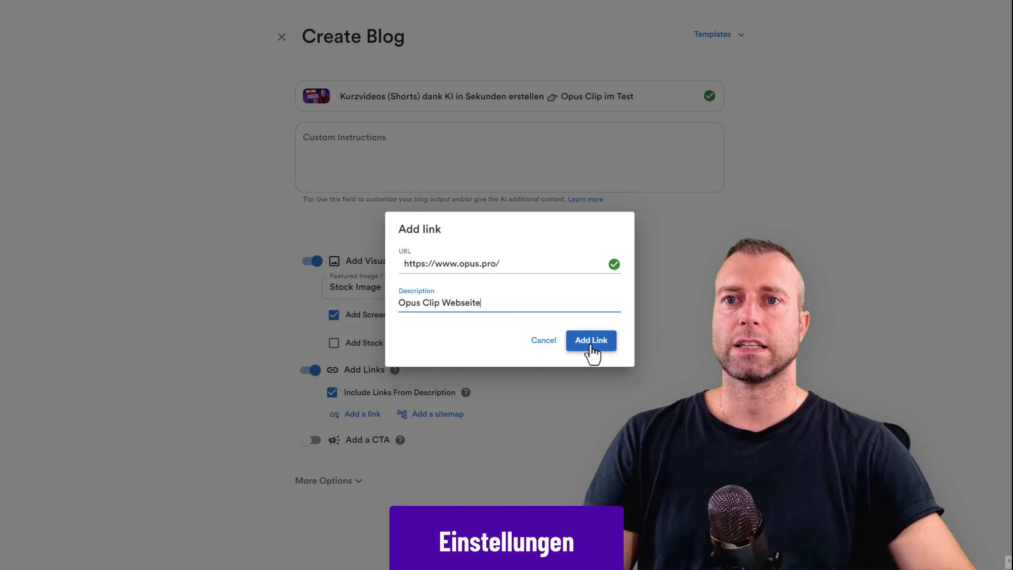
click(590, 342)
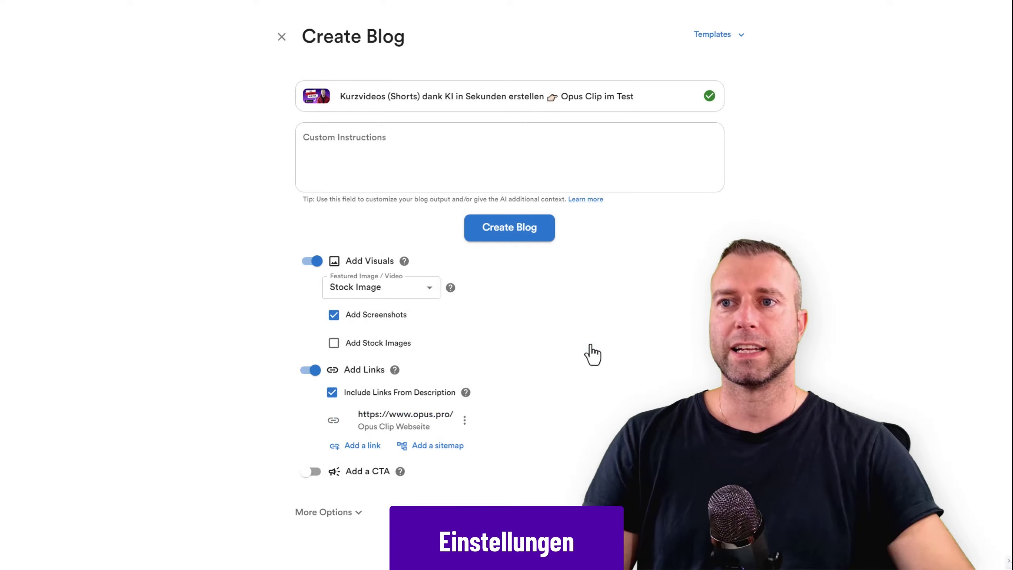
- Start a second link and enter the copied address of the OpusClip pricing page as its URL
click(369, 447)
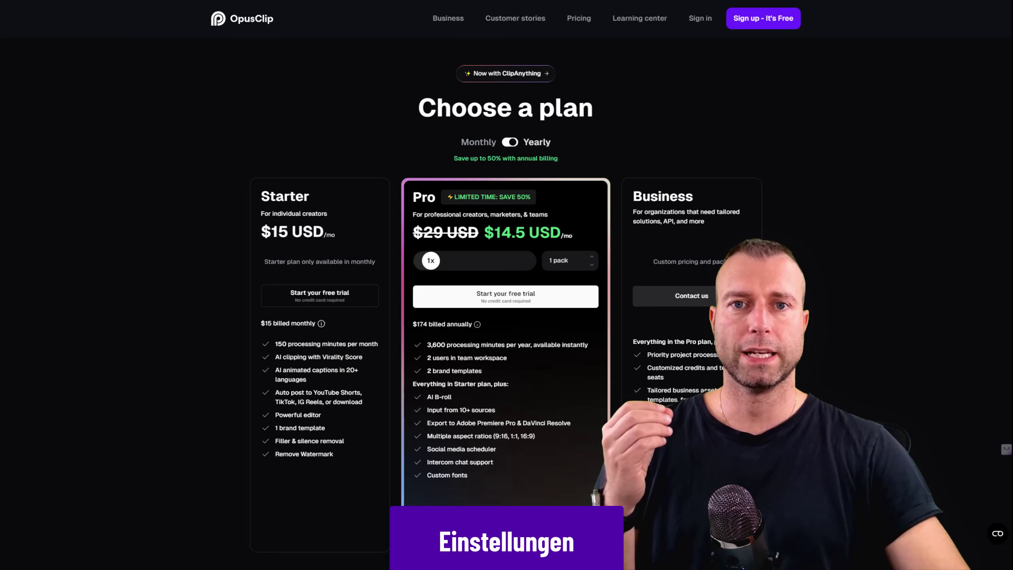
right_click(133, 1)
click(158, 76)
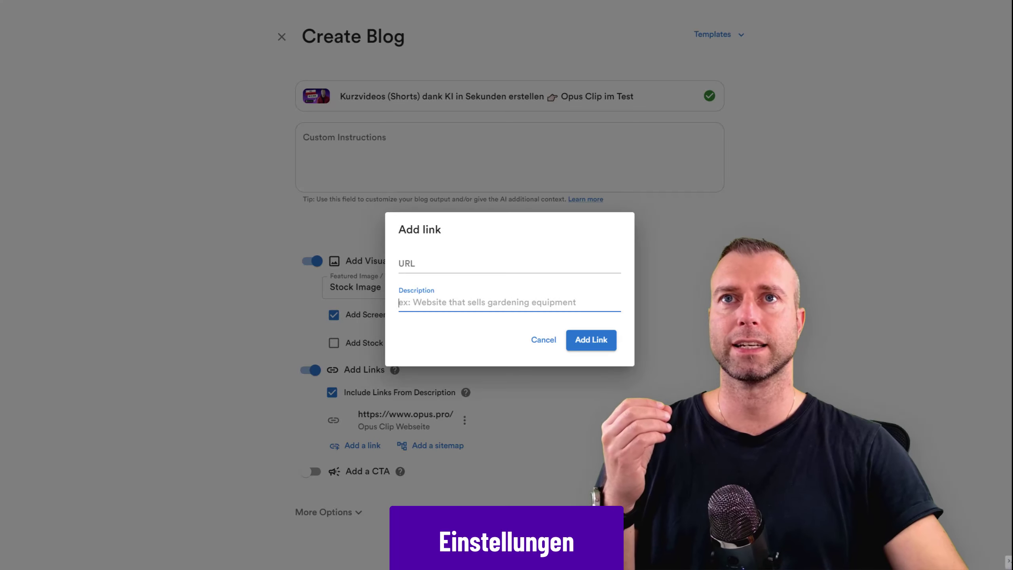
click(415, 264)
text(https://www.opus.pro/pricing?_gl=1*utf3db*_up*MQ..*_ga*NzM3Mjc4MjA1LjE3Mjc4NzI1NjI.*_ga_MZVMG6M81K*MTcyNzg3MjU2MS4xLjAuMTcyNzg3MjU2MS4wLjAuMA..*_ga_43RVYG5QQ5*MTcyNzg3MjU2MS4xLjAuMTcyNzg3MjU2MS4wLjAuMA..)
- Describe the pricing link as "Opus Clip Preise" and add it to the blog's links
click(430, 335)
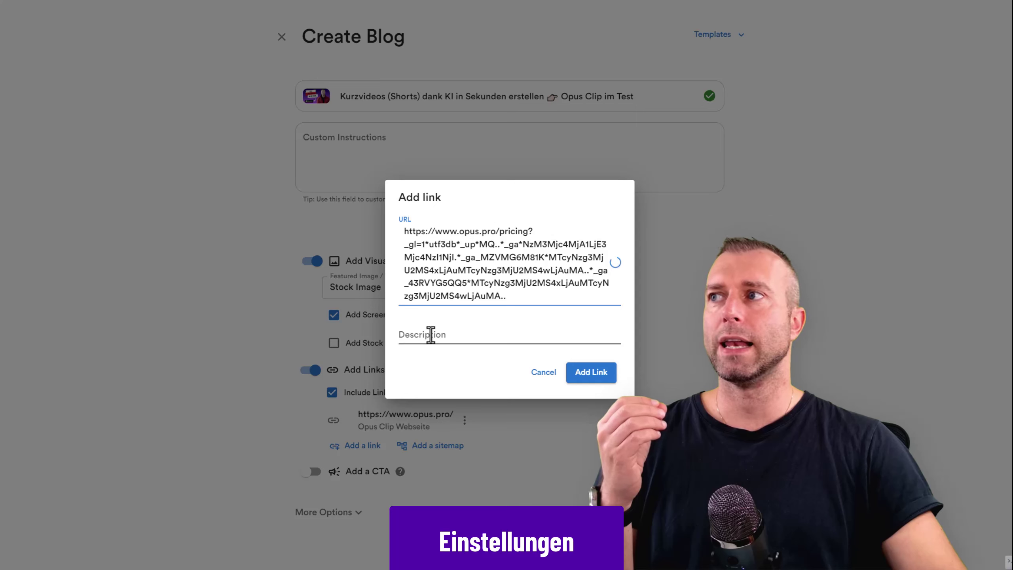
key(ctrl+a)
text(Op)
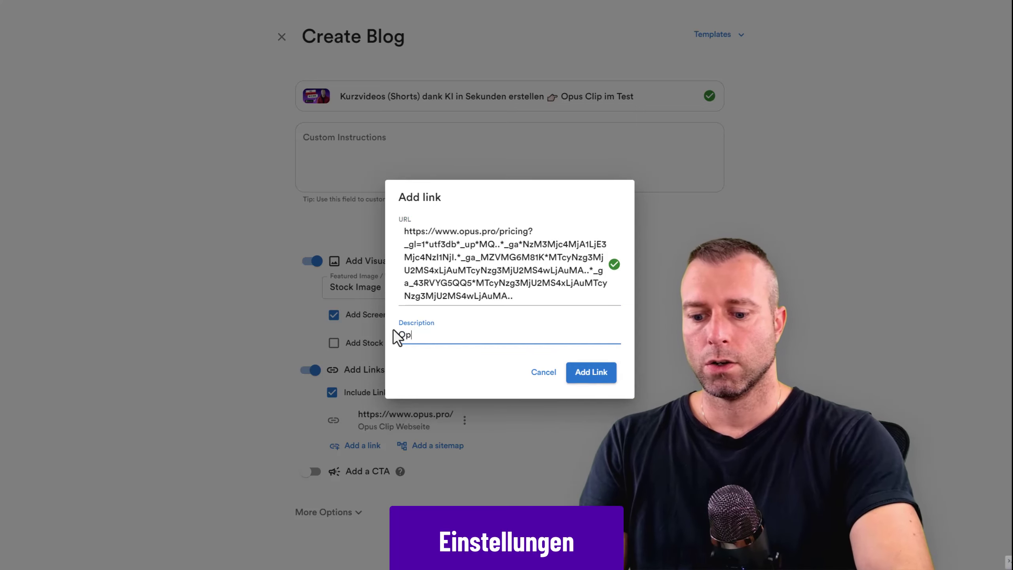
text(us Clip Preise)
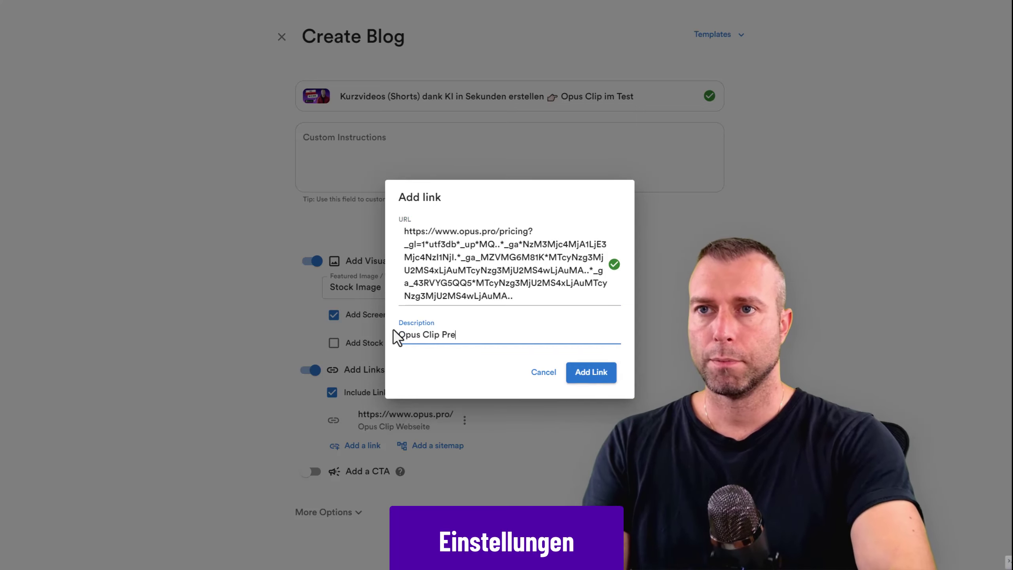
click(573, 377)
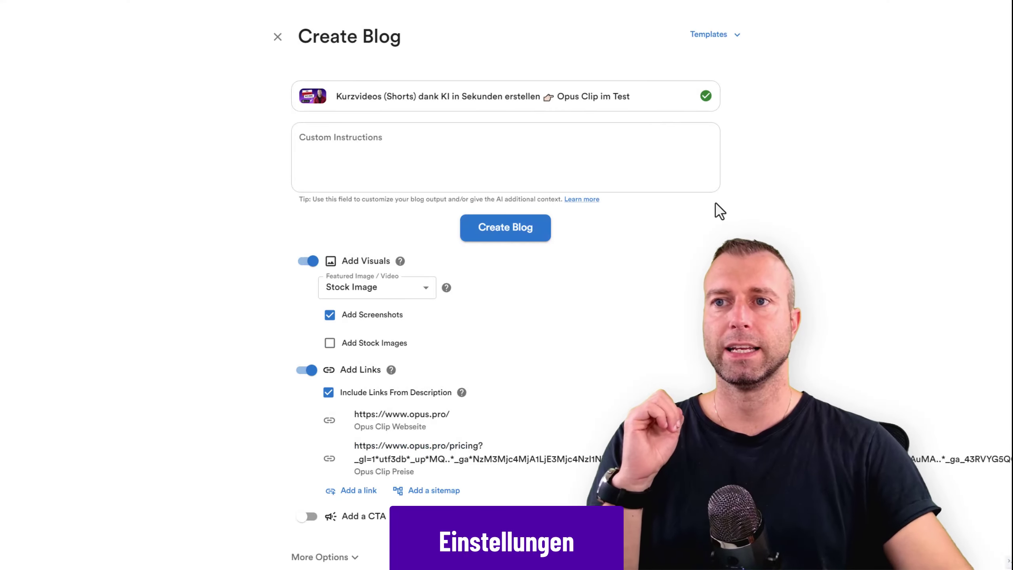
- Turn on Add a CTA and close the call-to-action editor without adding one
scroll(598, 246, down, 2)
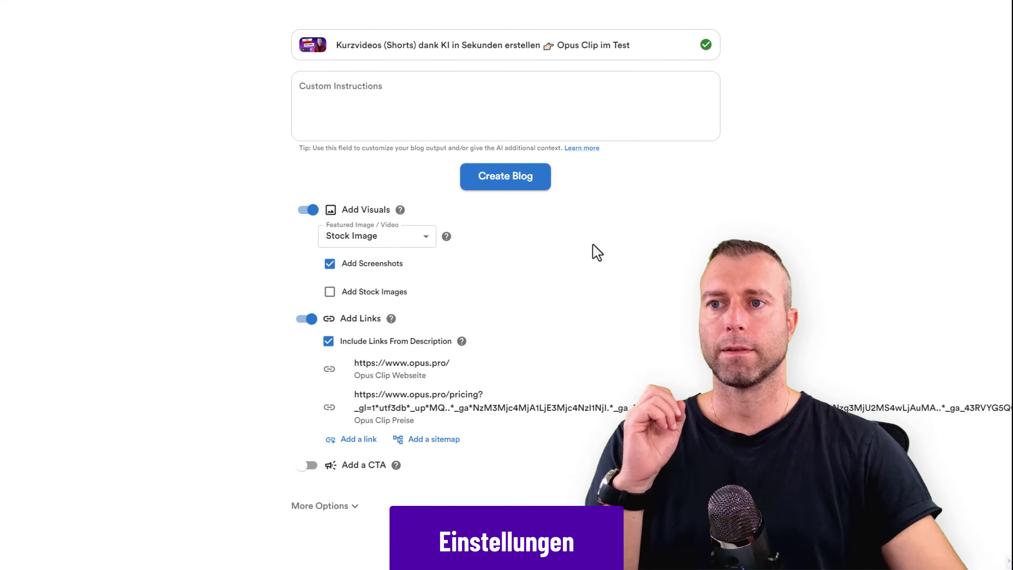
click(307, 466)
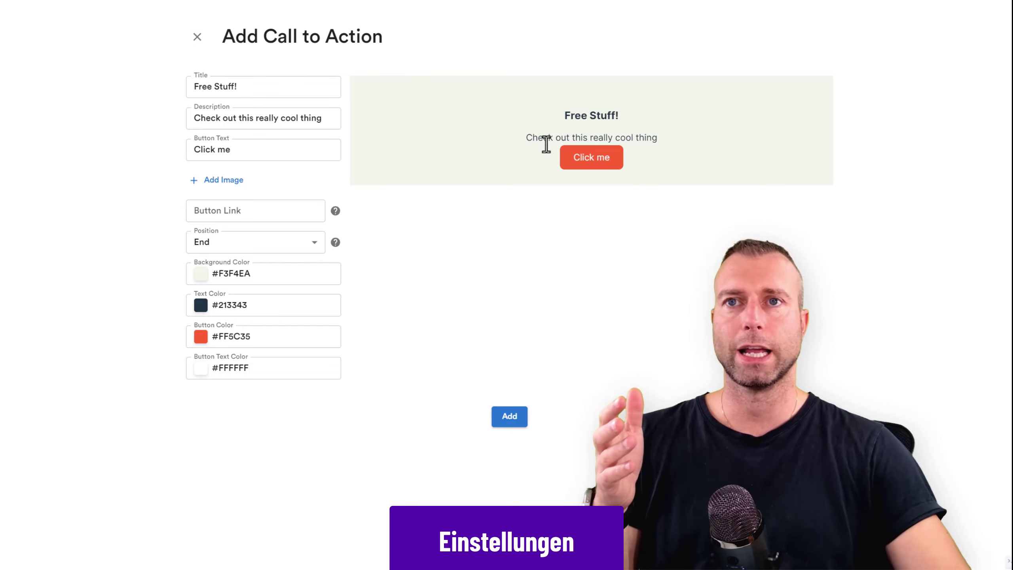
click(198, 37)
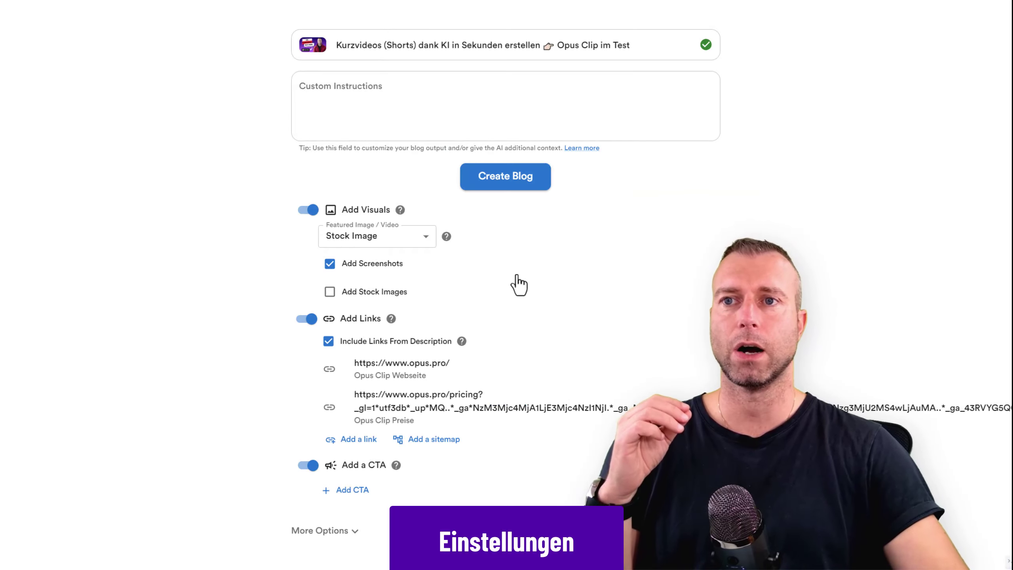
- Expand the additional blog options and set the length to Short (~700 words)
scroll(695, 341, down, 1)
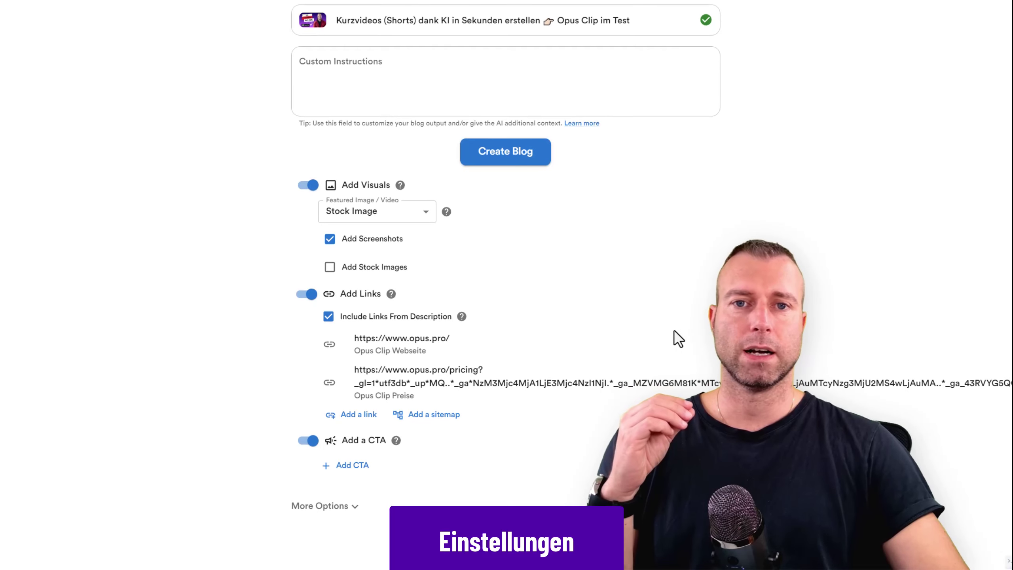
scroll(430, 313, up, 3)
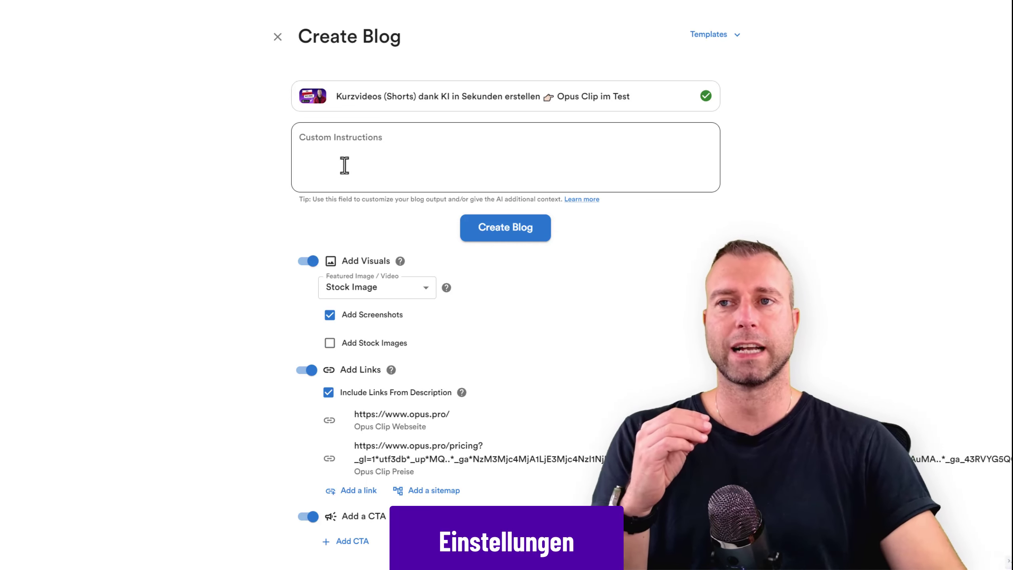
scroll(357, 306, down, 3)
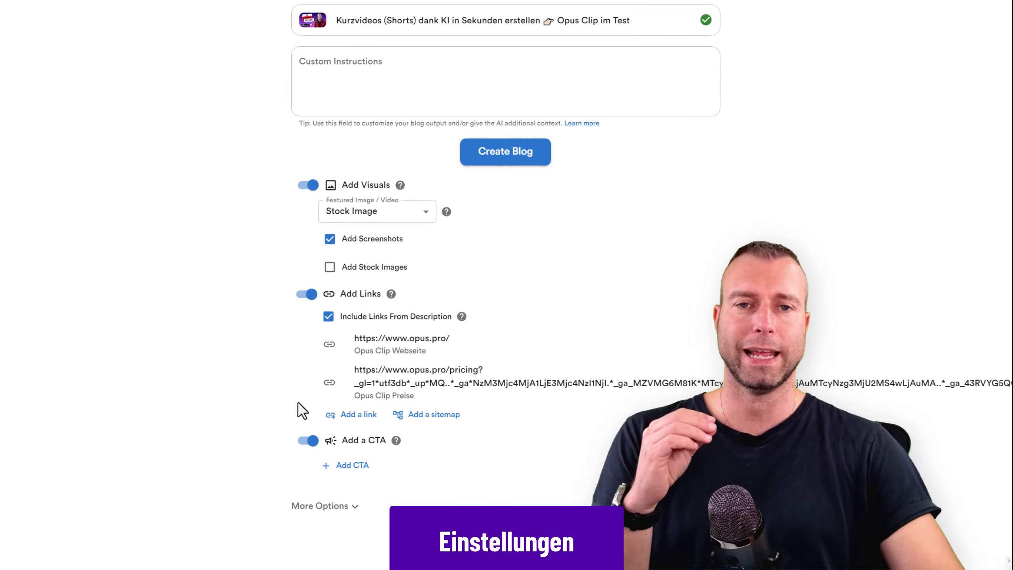
click(339, 507)
scroll(514, 368, down, 1)
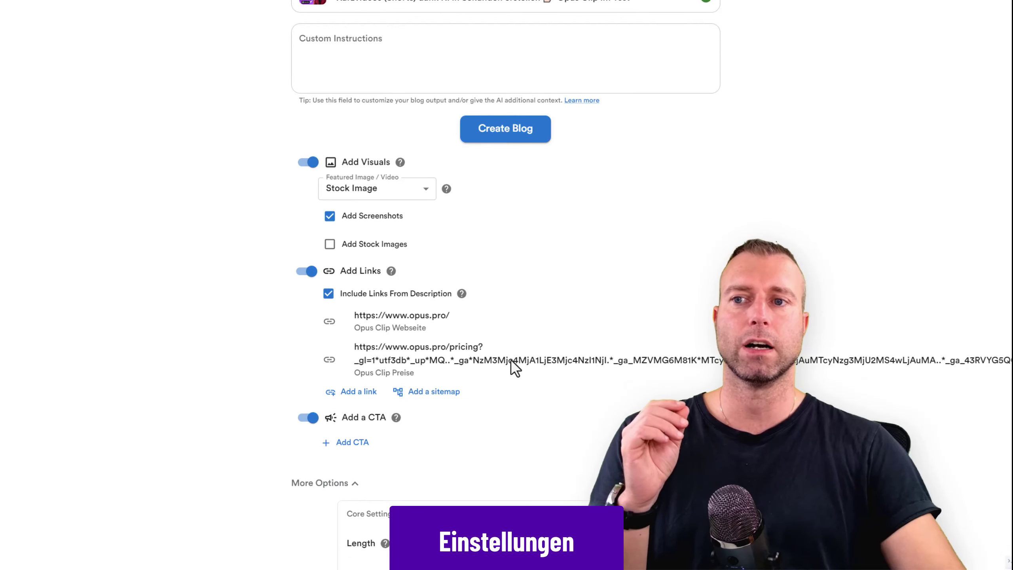
scroll(531, 237, down, 10)
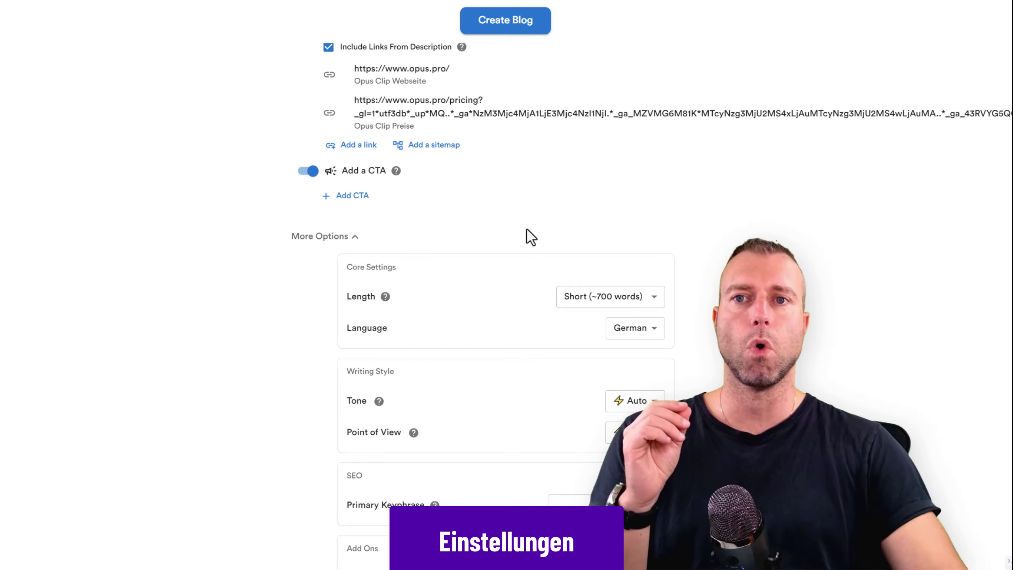
click(604, 295)
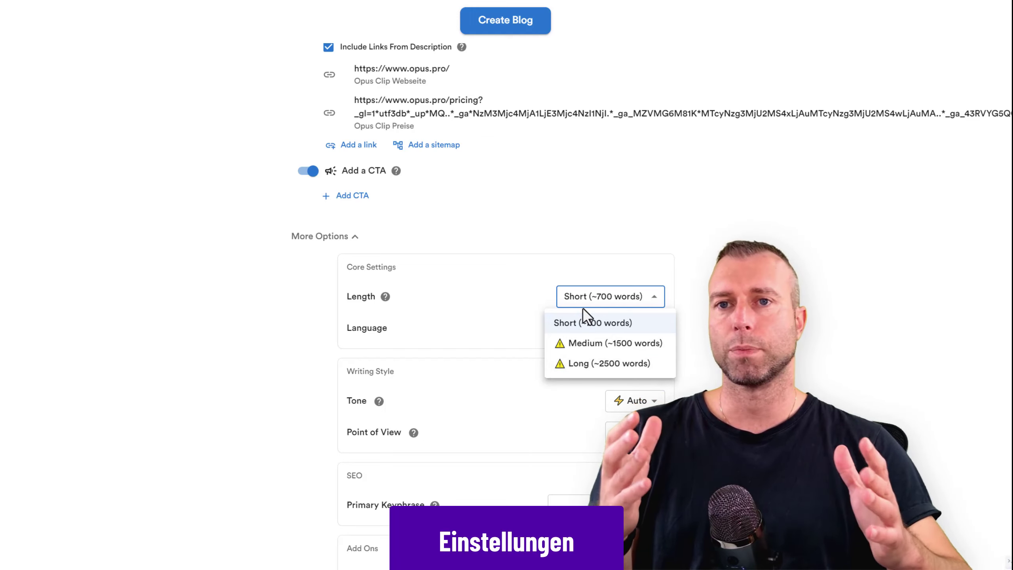
click(597, 329)
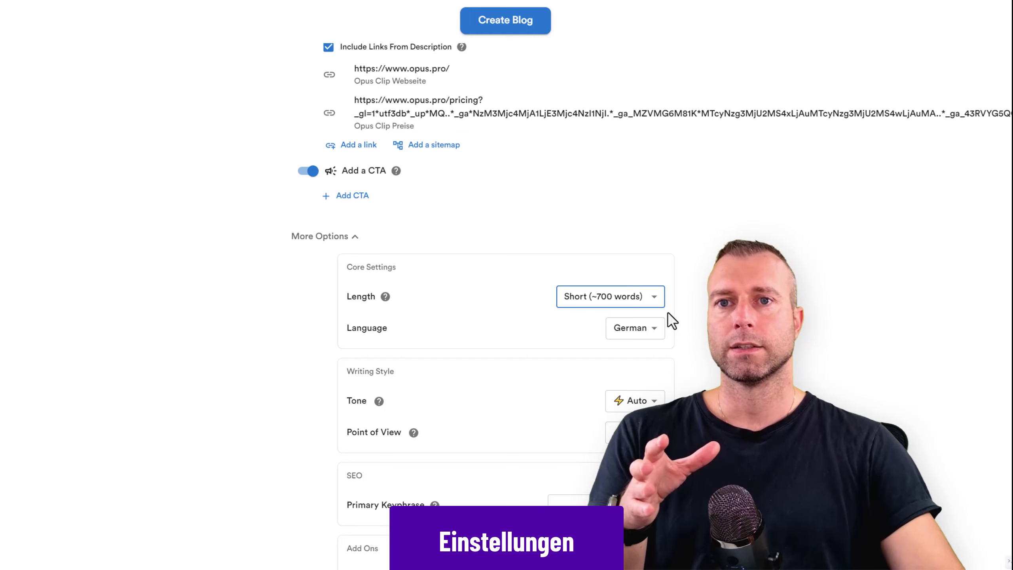
click(649, 300)
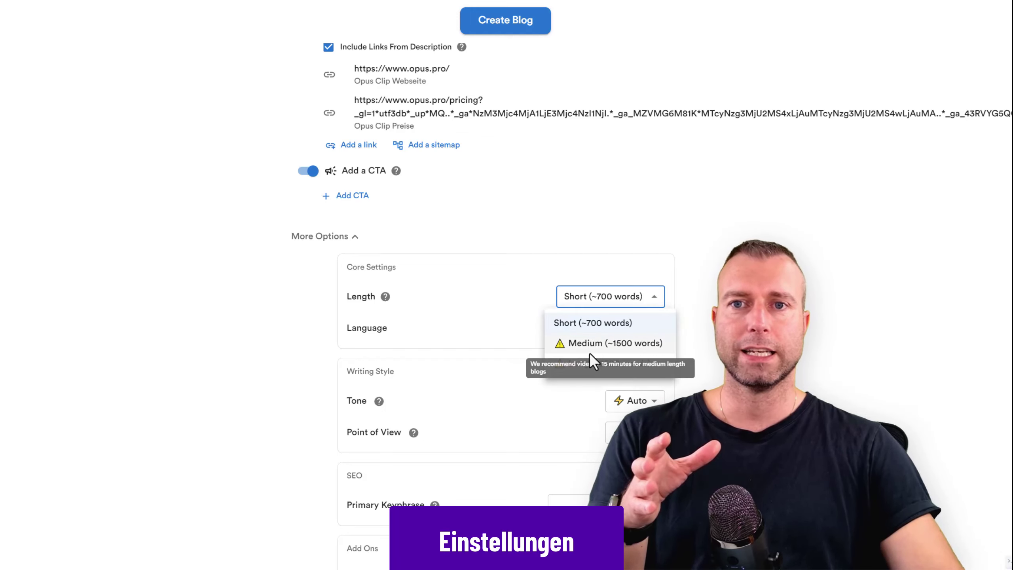
click(588, 325)
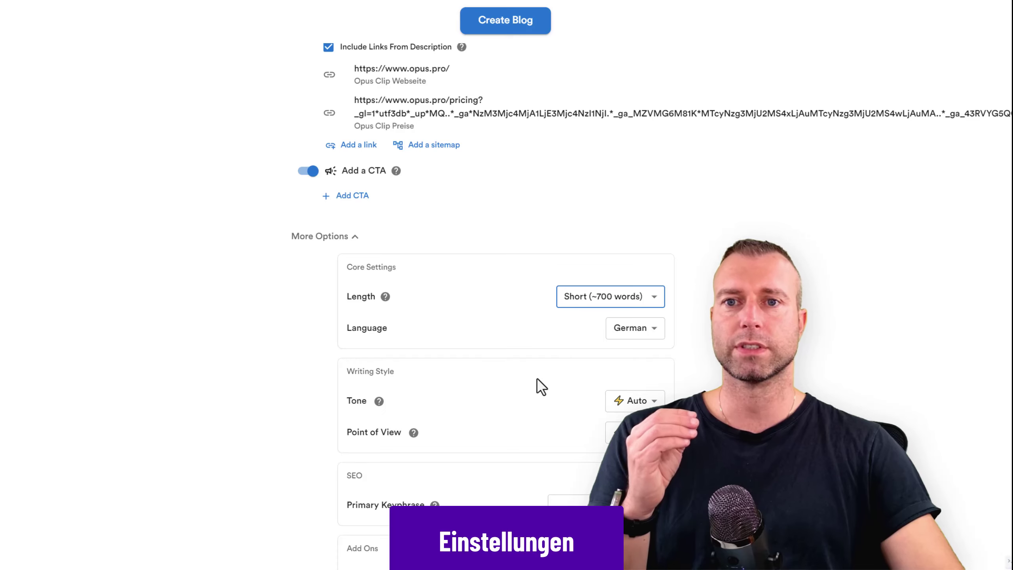
- Set the writing style to an Informal tone and the First Person Singular (I, me, my, mine) point of view
scroll(577, 348, down, 2)
click(653, 318)
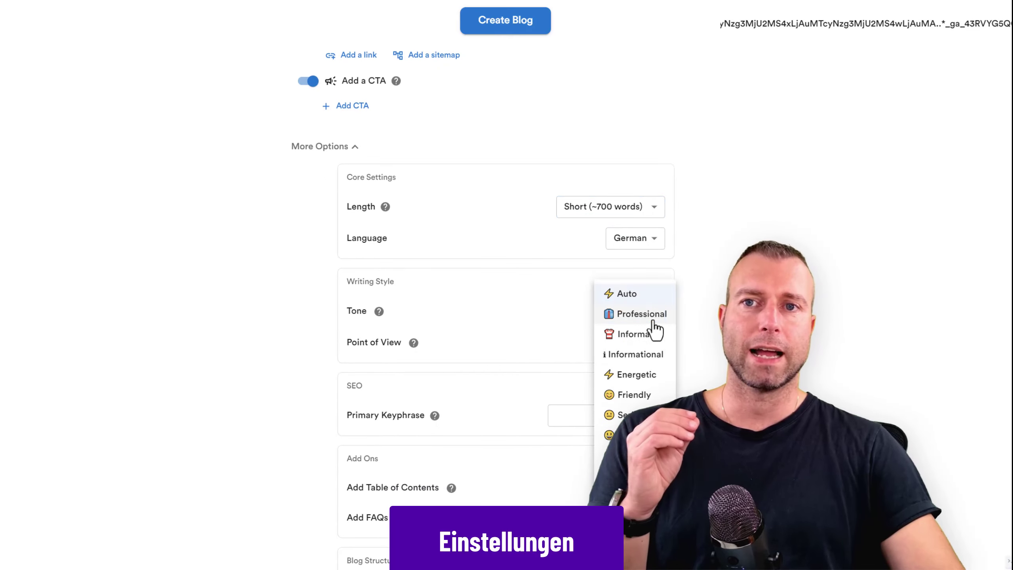
click(641, 335)
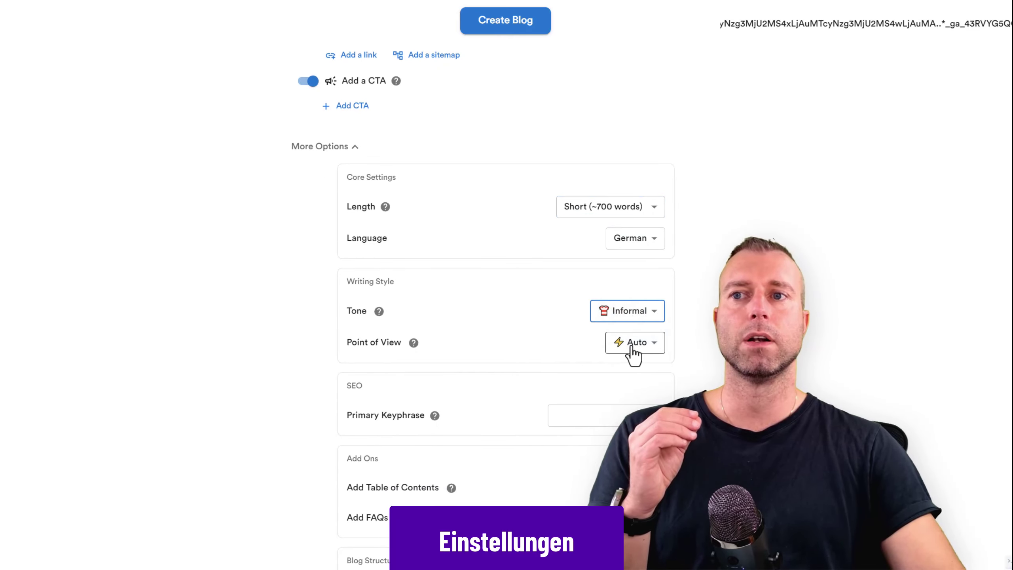
click(636, 344)
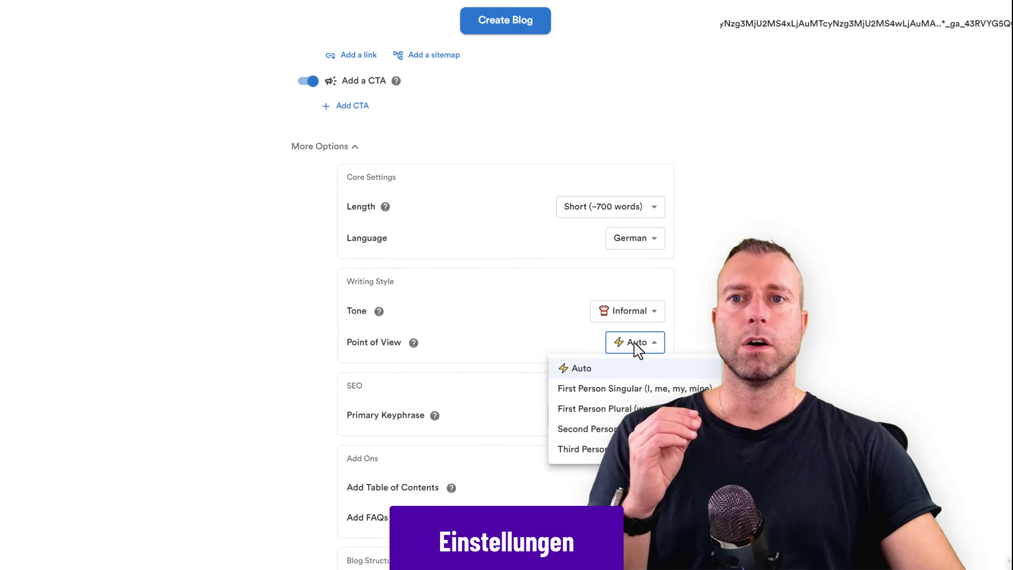
click(638, 391)
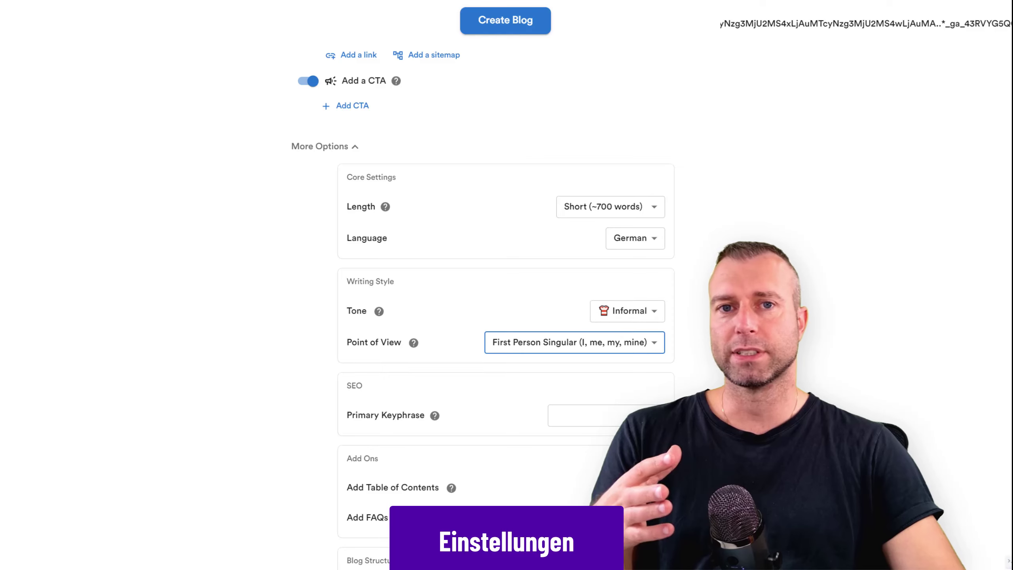
- Enter "Opus Clip Test" as the primary keyphrase for the blog's SEO settings
scroll(479, 232, up, 5)
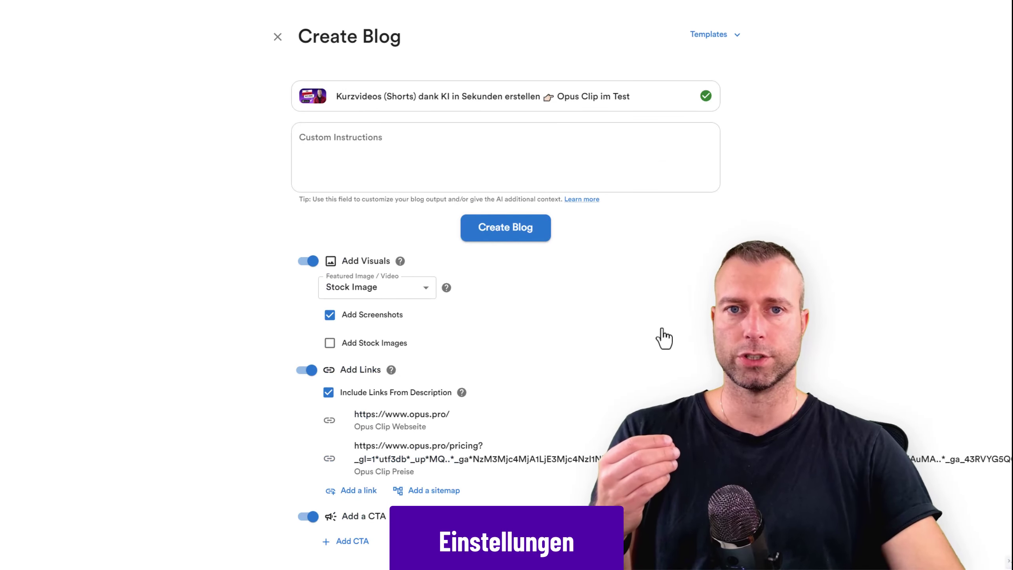
scroll(630, 295, down, 10)
click(592, 264)
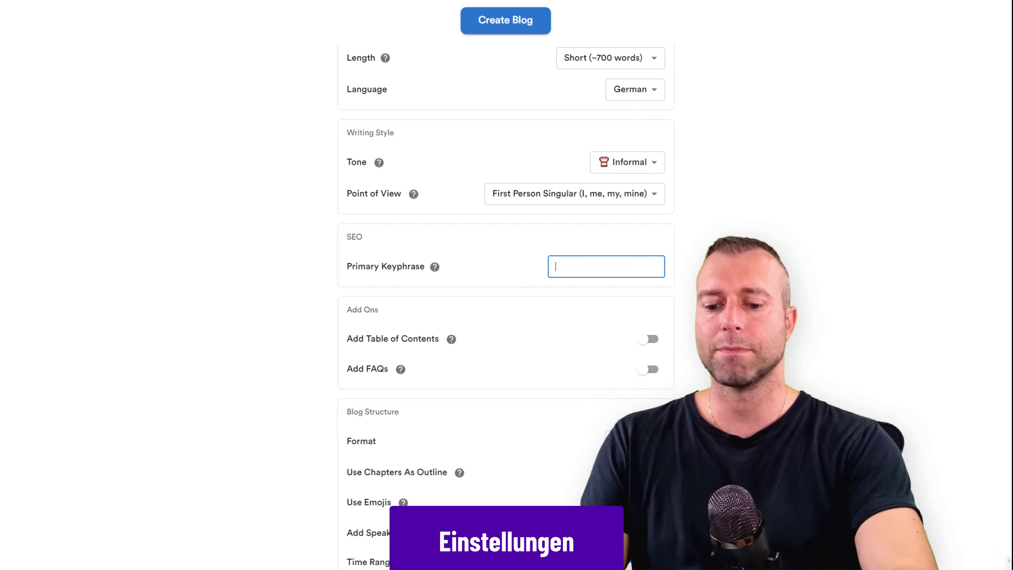
text(Opus Clip Test)
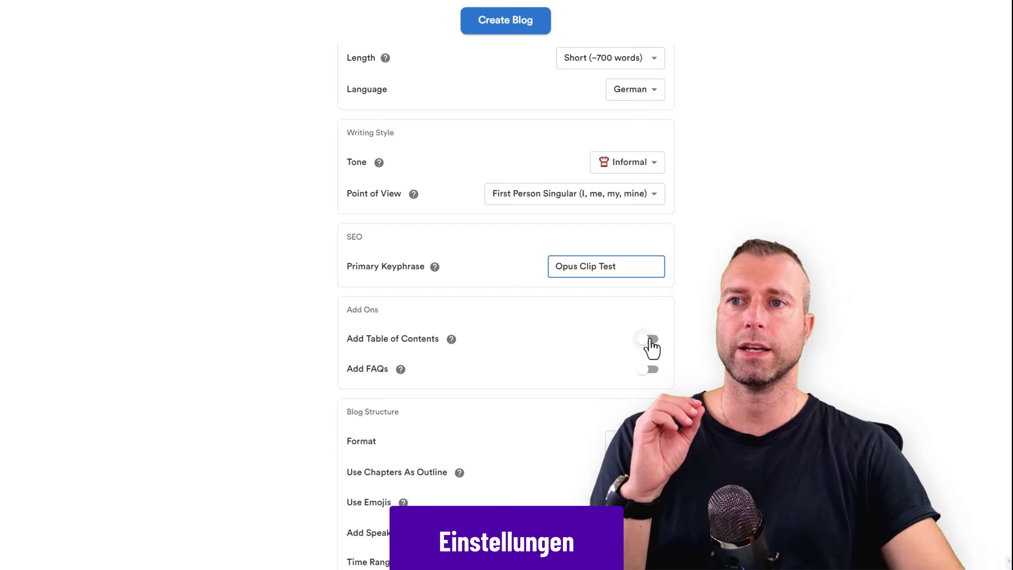
- Turn on the table of contents and FAQs add-ons, and choose Auto as the blog format
click(649, 340)
click(650, 370)
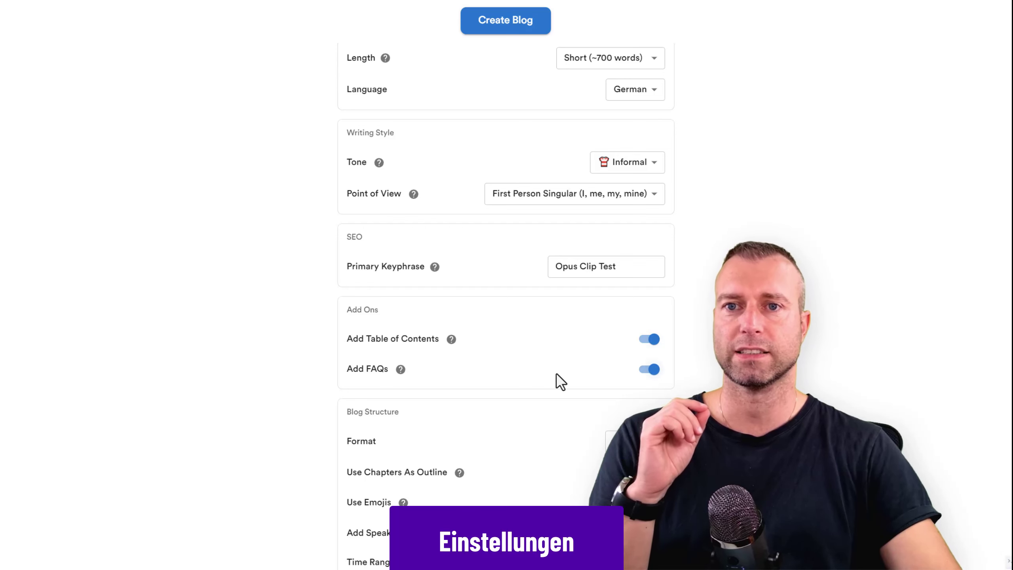
scroll(556, 380, down, 3)
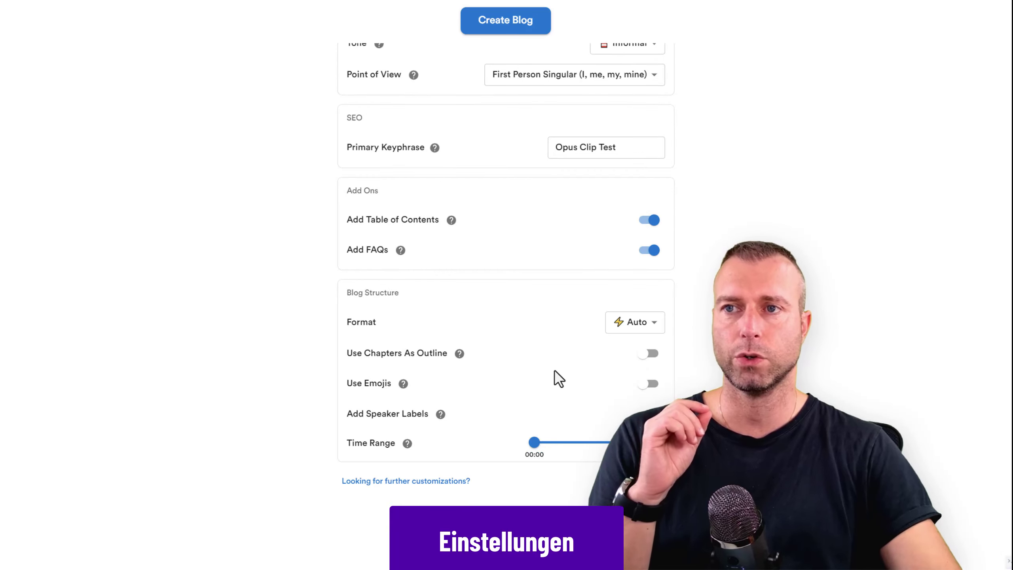
click(637, 328)
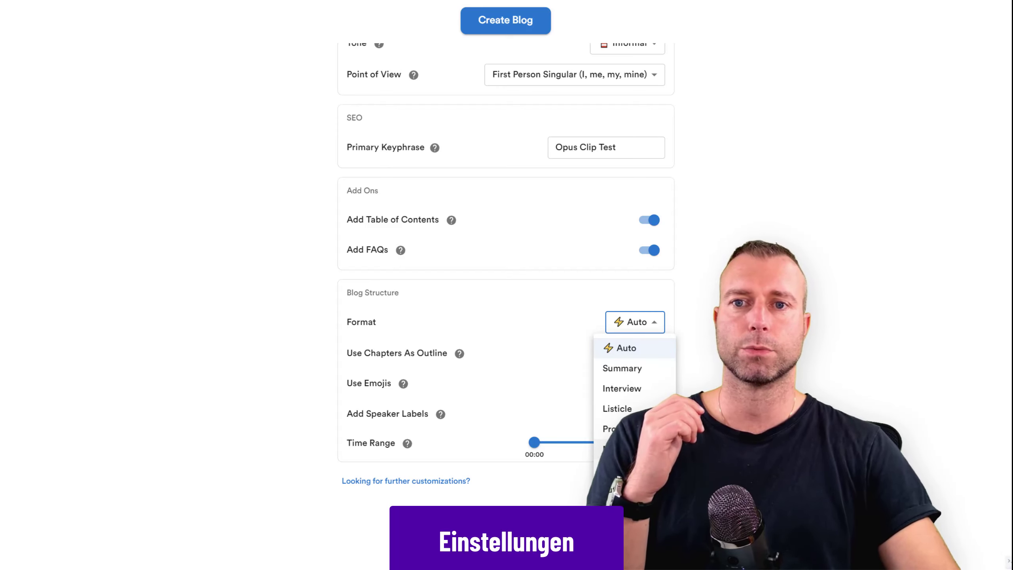
click(628, 348)
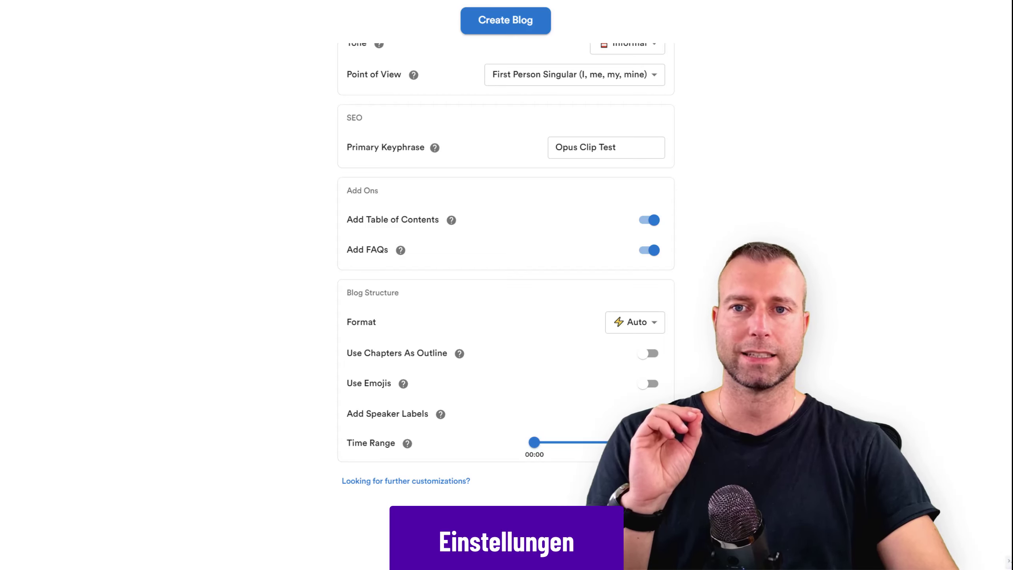
- Look over the configured settings and start generating the blog
scroll(506, 280, up, 15)
scroll(506, 279, down, 13)
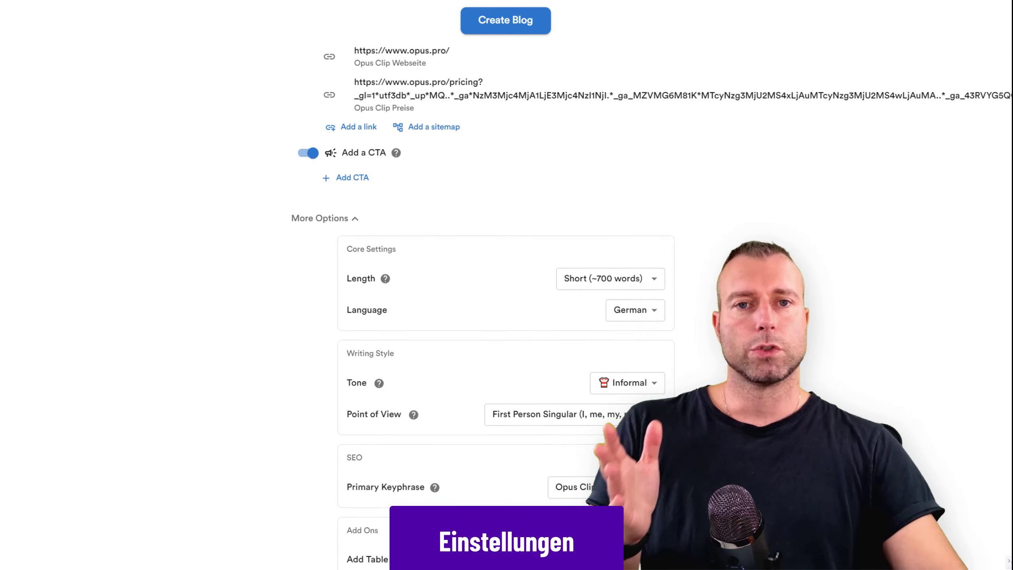
scroll(506, 279, up, 7)
scroll(690, 344, up, 5)
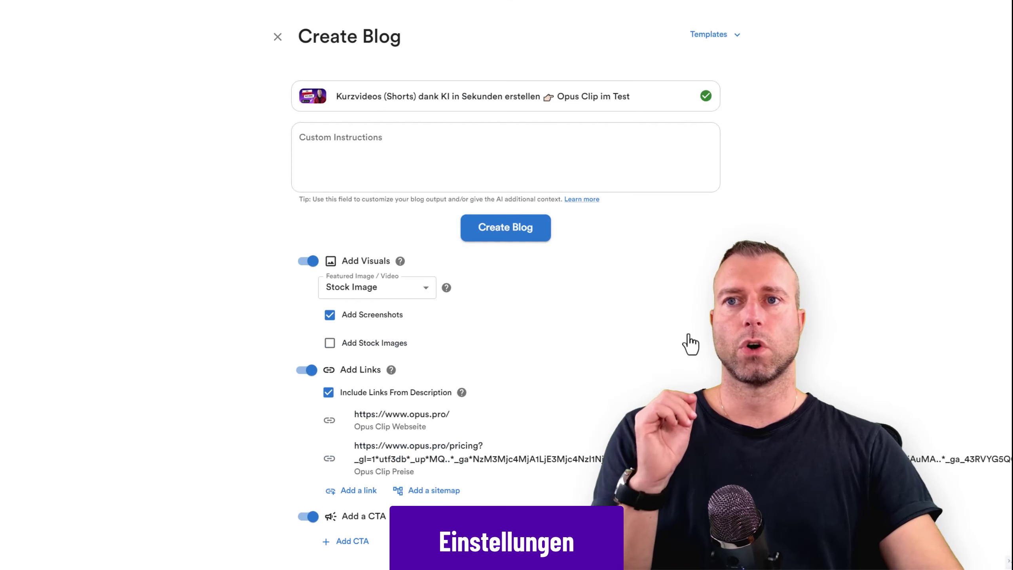
click(509, 234)
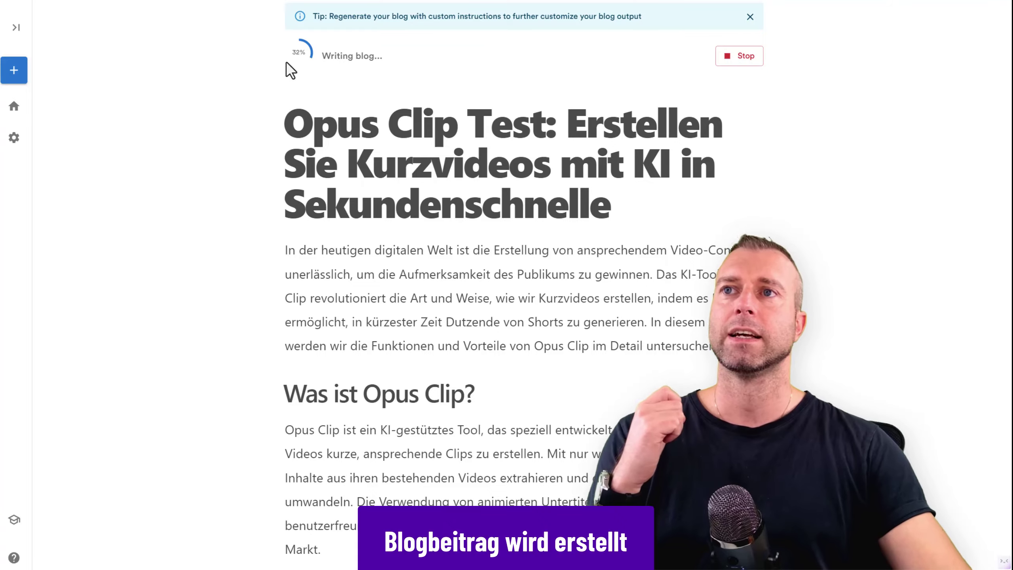
- Examine the title of the generated post and select its featured image to view the image editing options
scroll(479, 196, down, 5)
scroll(479, 224, down, 20)
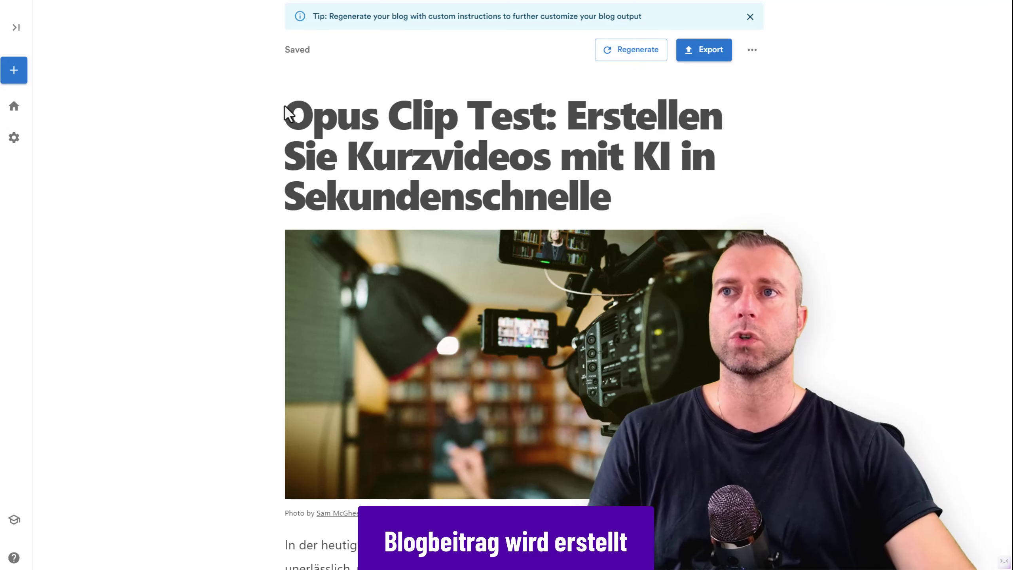
drag(286, 116, 530, 157)
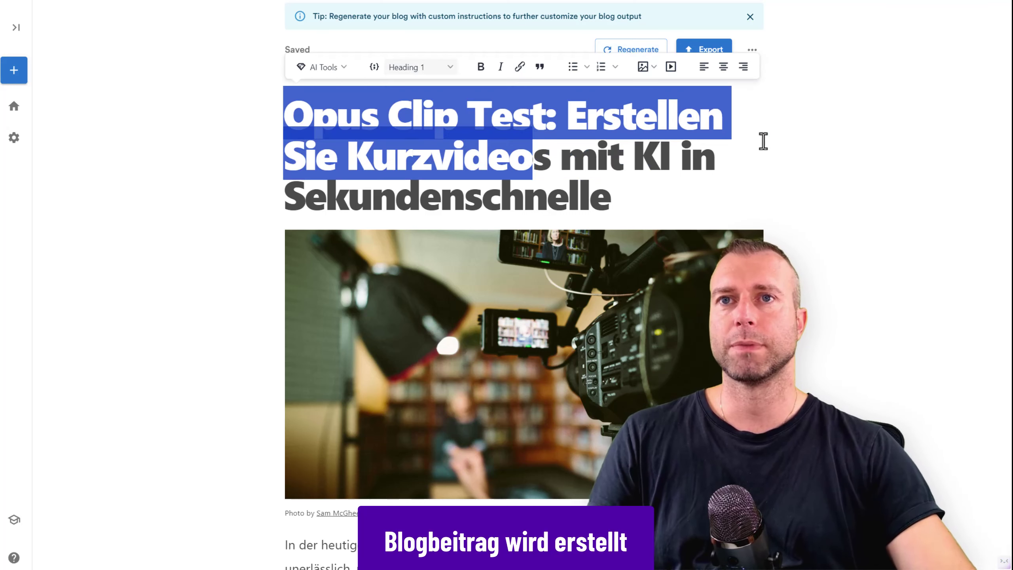
click(409, 148)
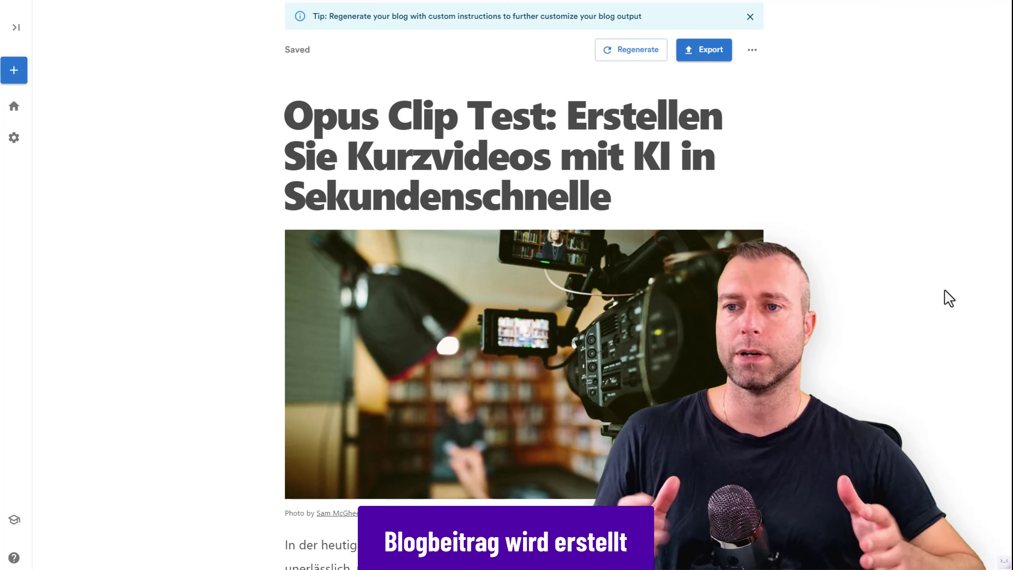
click(613, 328)
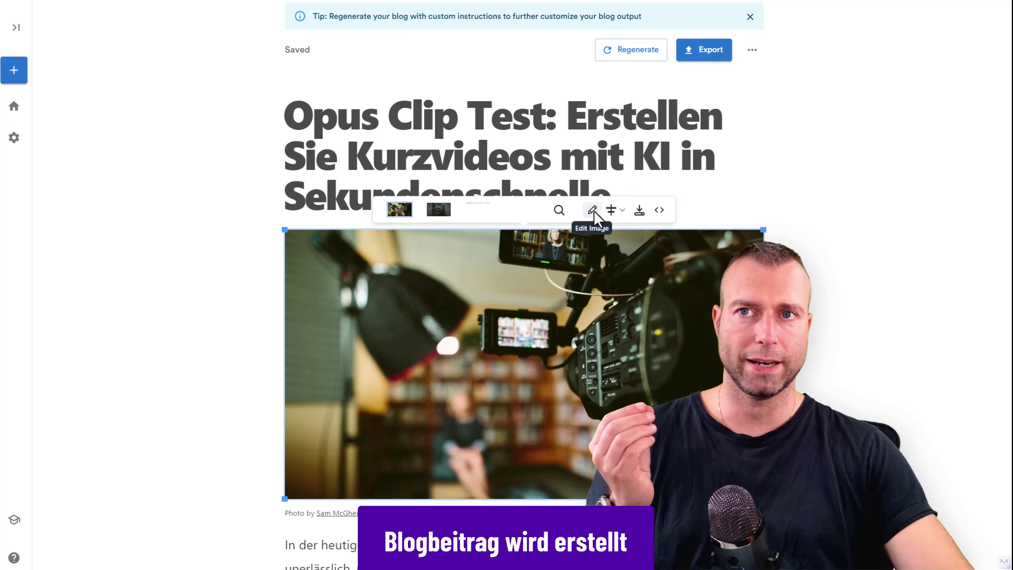
- Read through the generated post from the table of contents to the pricing section, checking headings, text and inserted screenshots
scroll(594, 211, down, 10)
scroll(296, 115, up, 1)
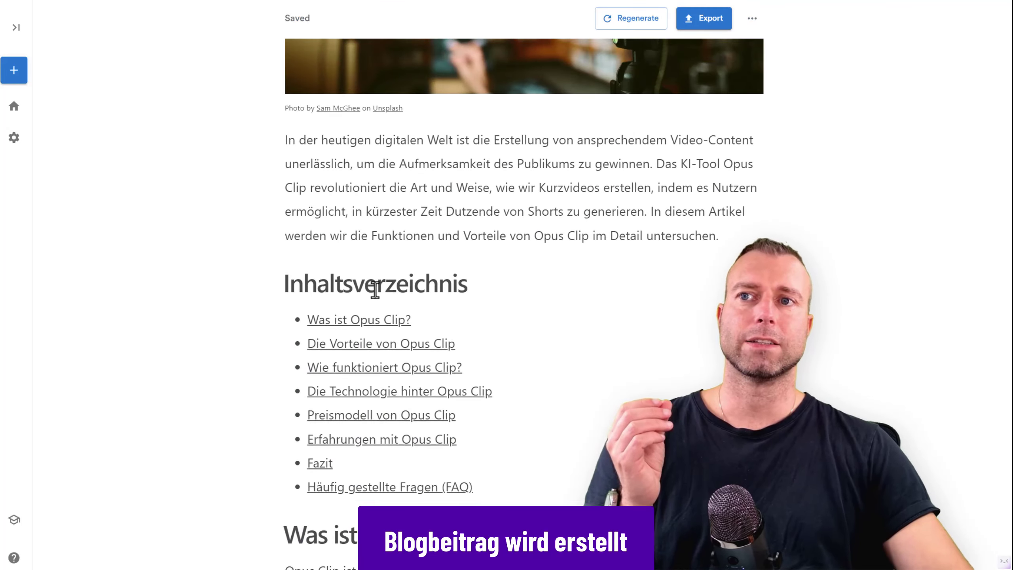
scroll(373, 286, down, 6)
scroll(307, 220, down, 3)
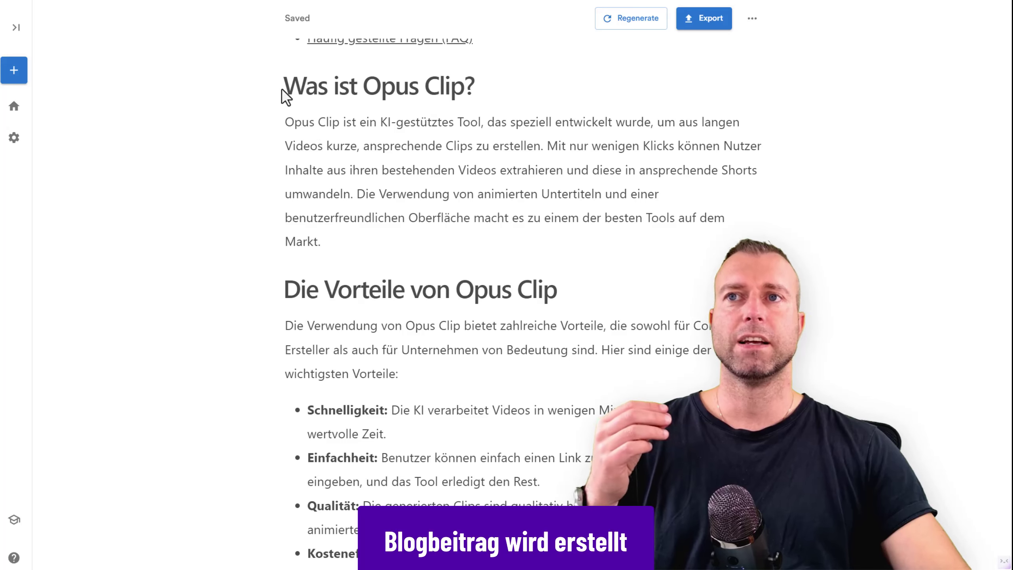
scroll(323, 132, down, 3)
scroll(523, 231, down, 7)
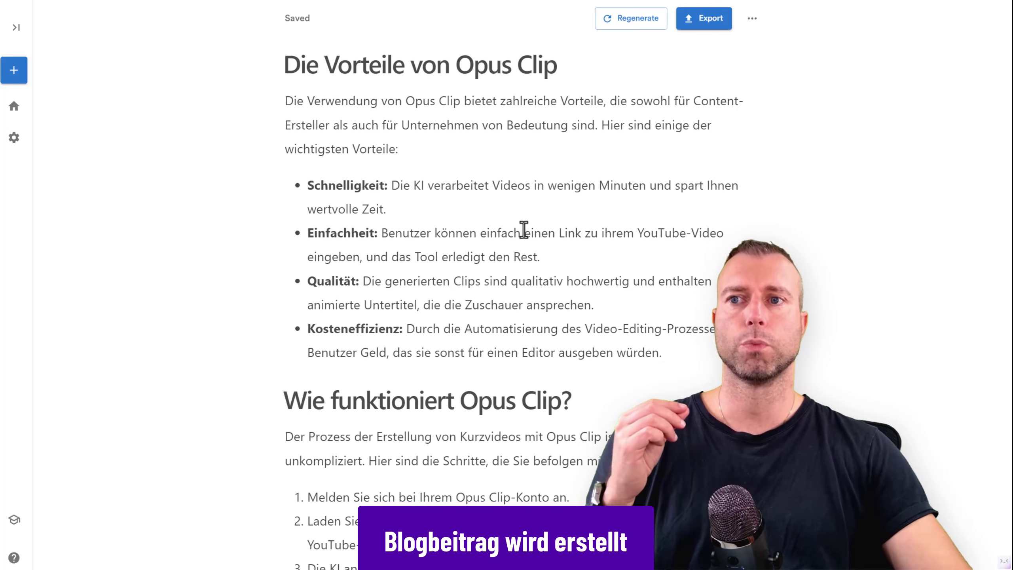
scroll(485, 254, down, 8)
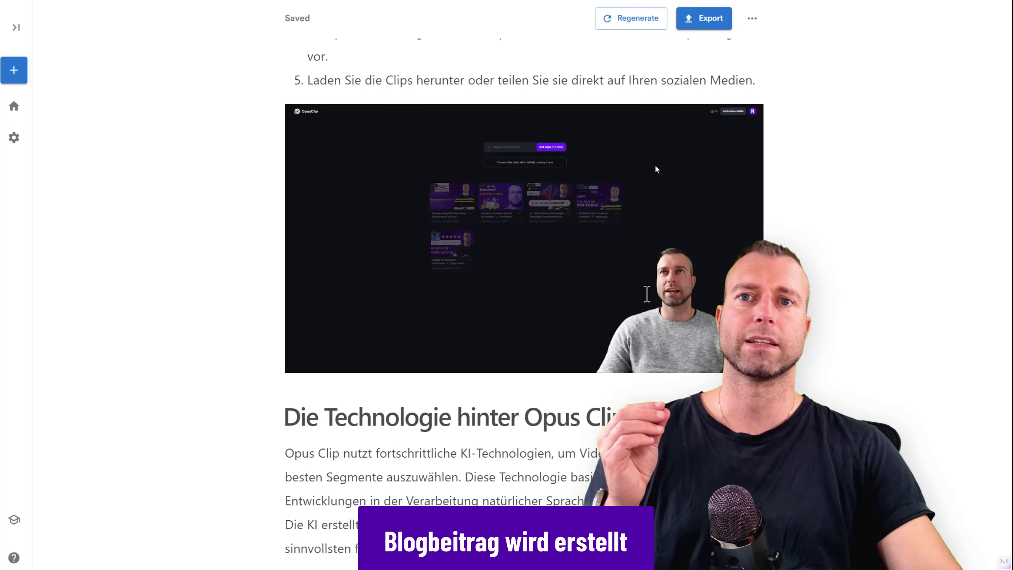
scroll(661, 280, down, 6)
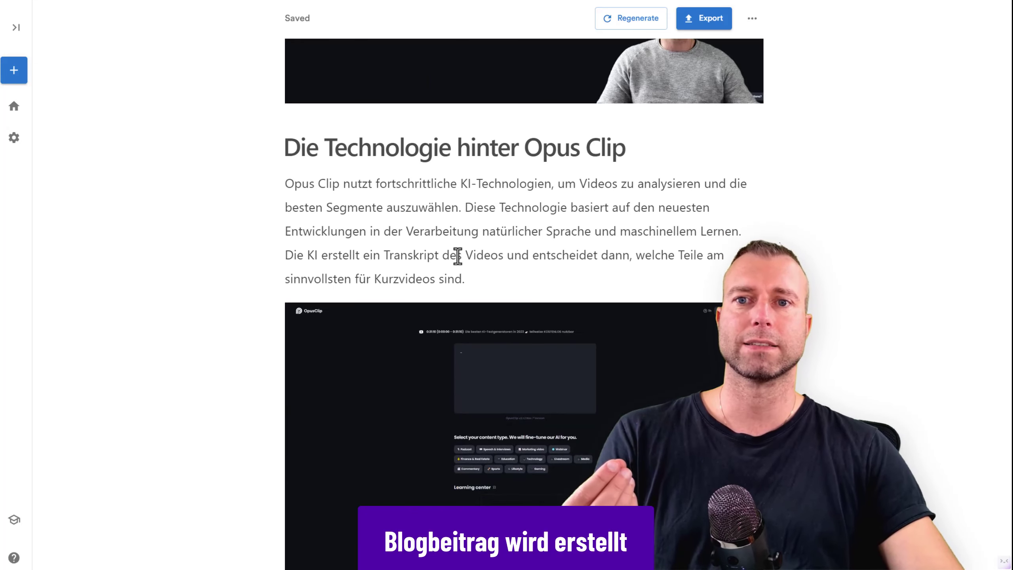
drag(339, 151, 658, 165)
click(581, 237)
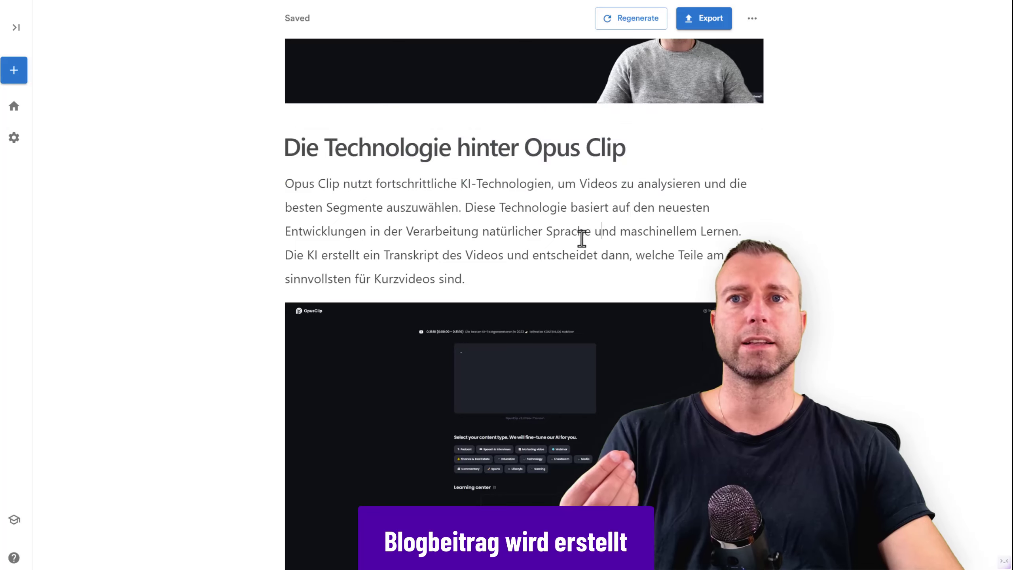
scroll(581, 238, down, 11)
scroll(396, 124, down, 4)
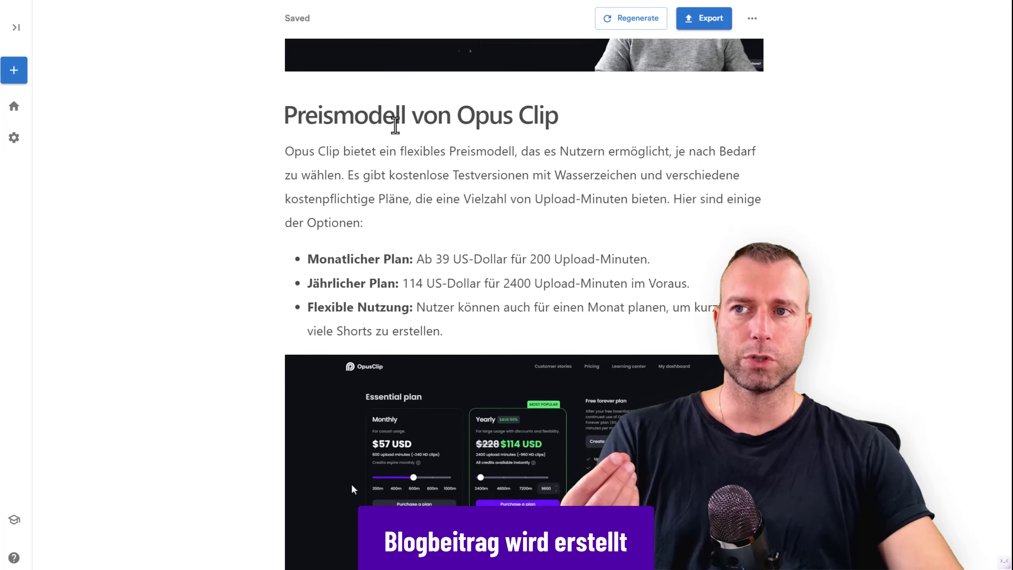
scroll(407, 170, up, 5)
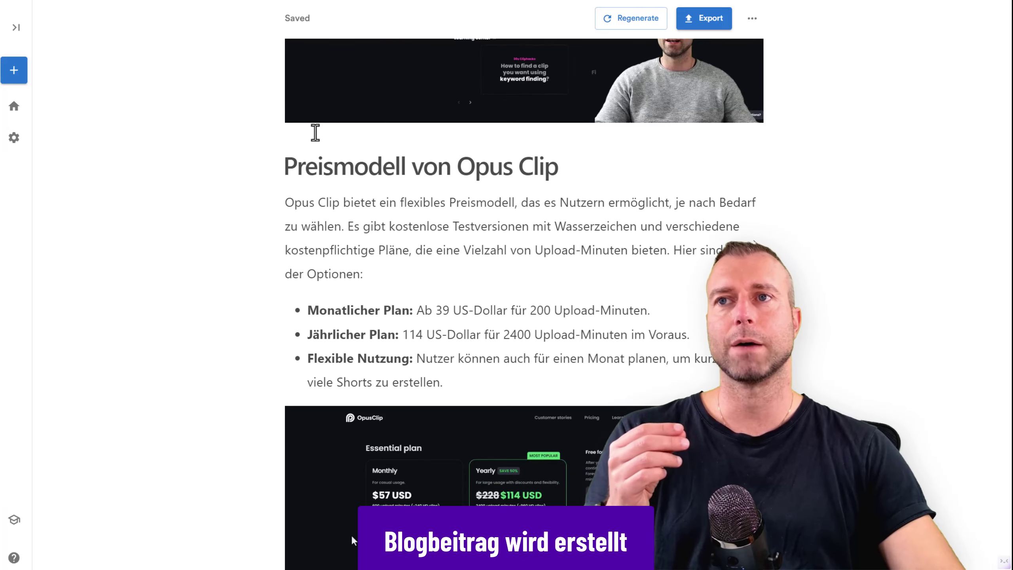
- Read through the rest of the generated post, from the pricing model and user experiences to the FAQs, and return to its title
drag(283, 165, 567, 172)
click(518, 233)
scroll(518, 233, down, 5)
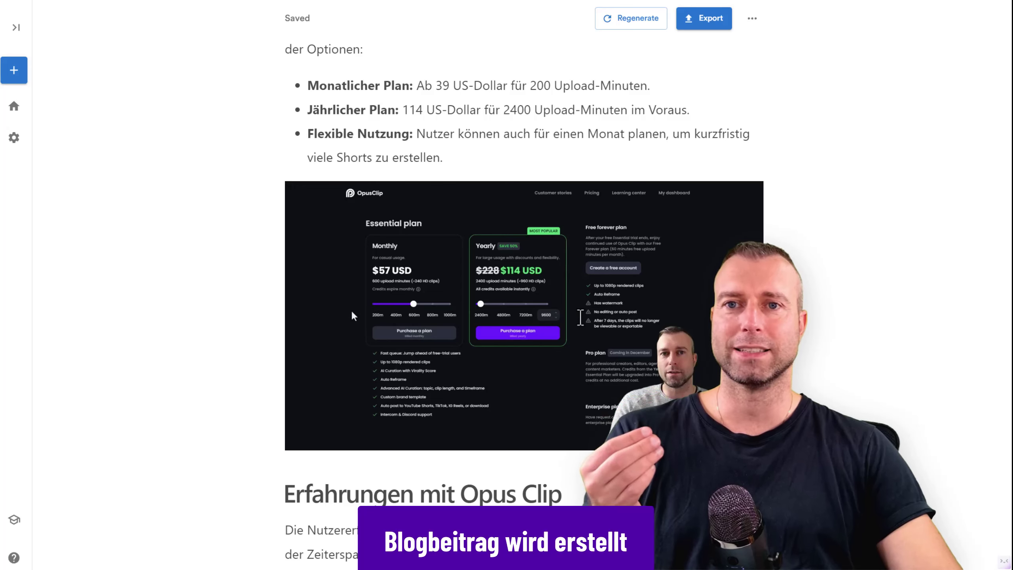
scroll(580, 318, down, 7)
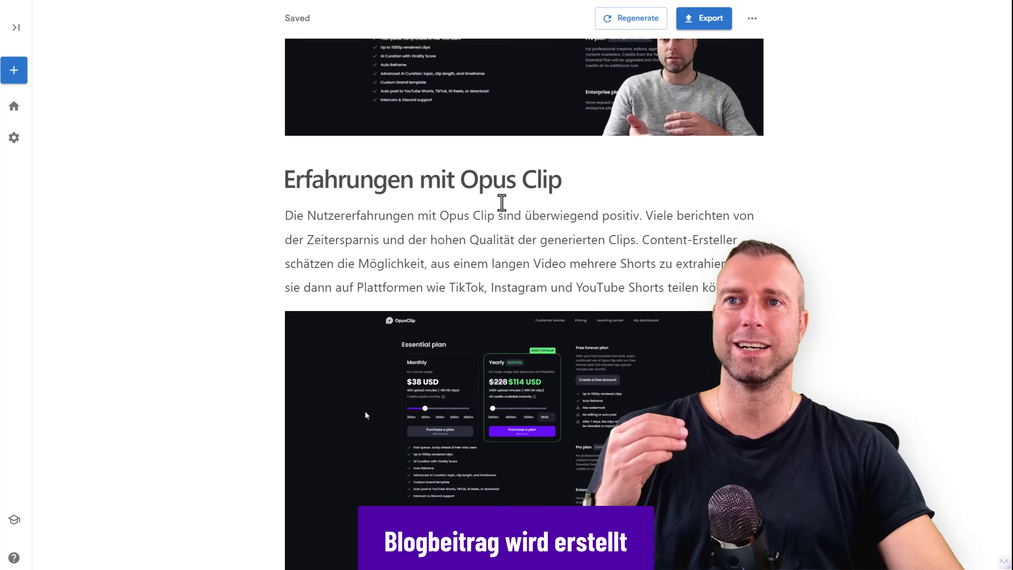
scroll(496, 248, down, 20)
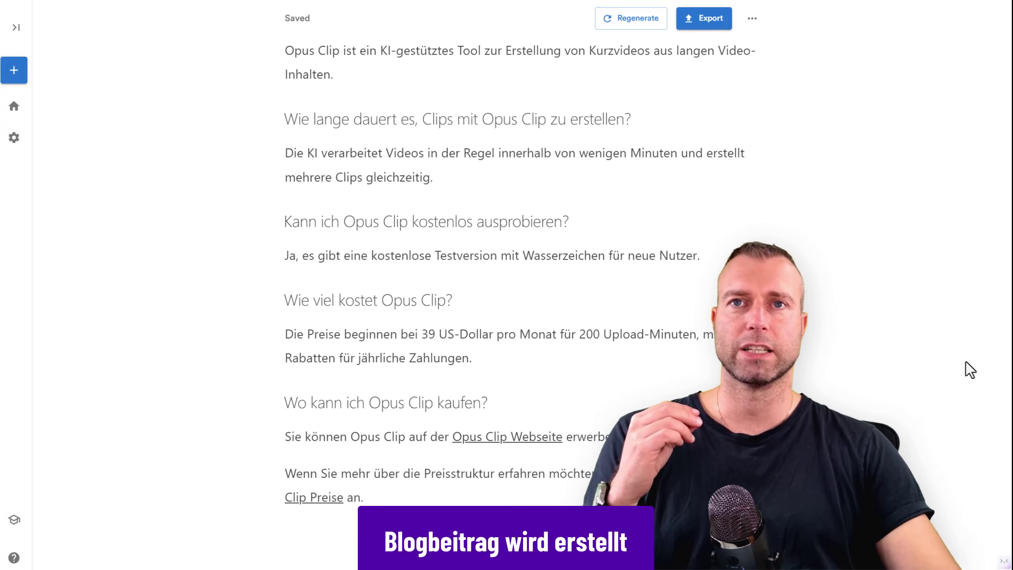
scroll(931, 128, up, 20)
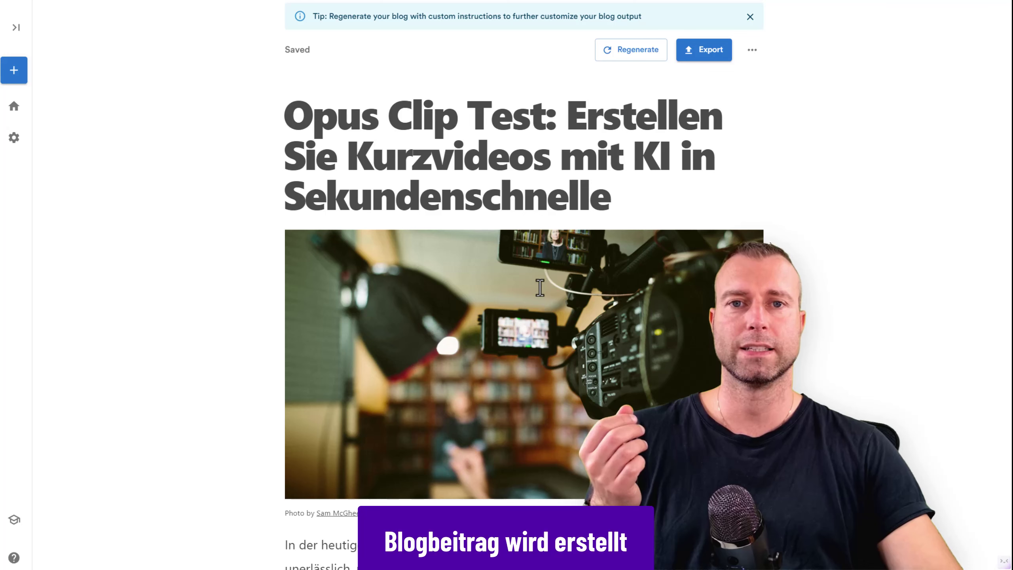
- Set the regeneration's custom instructions to "Schreibe in der du-Form (Einzahl). Beispiel: ...zeige ich dir, wie du mit..." and turn off the FAQs add-on
click(639, 49)
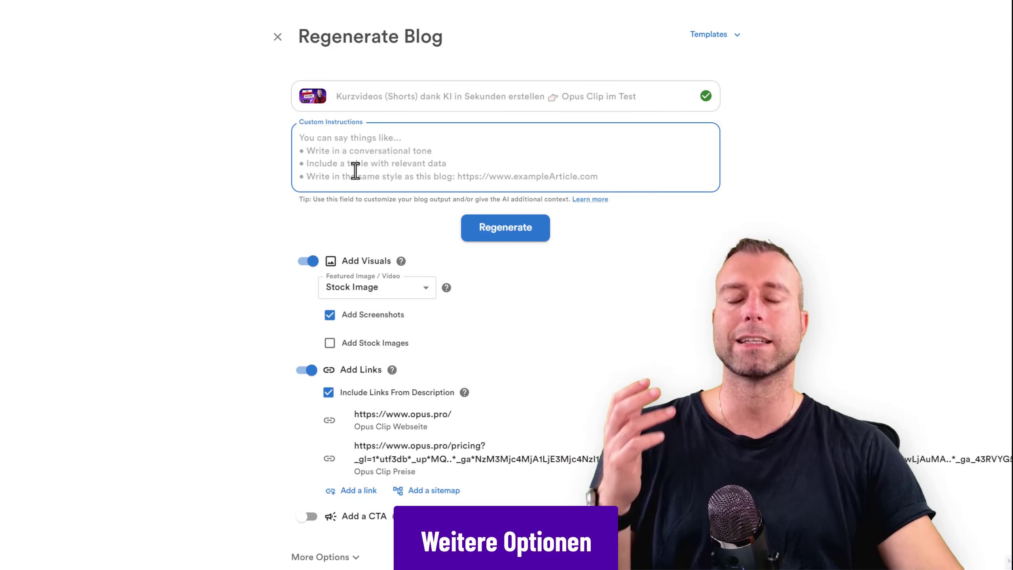
text(Schreibe)
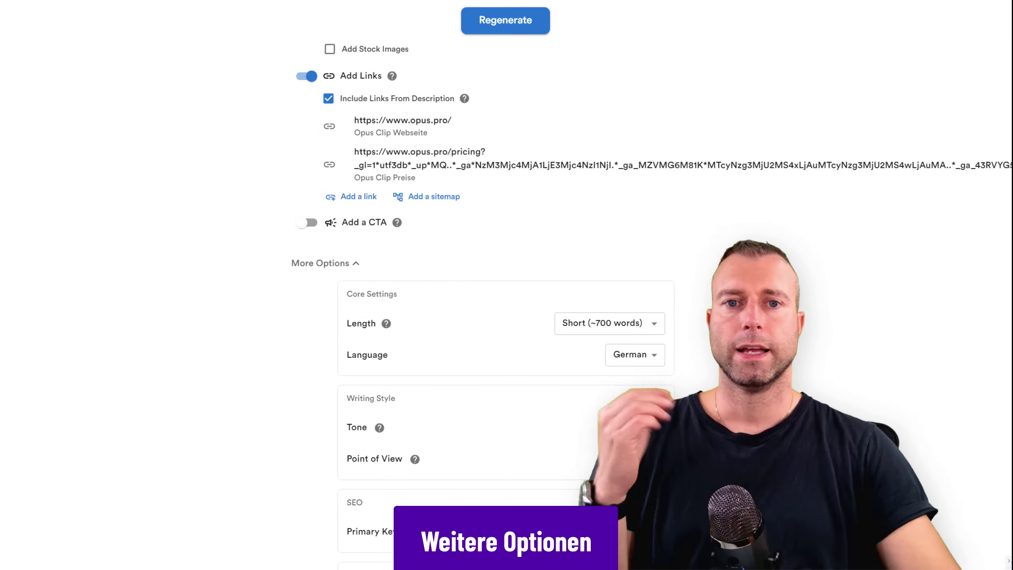
scroll(505, 305, down, 9)
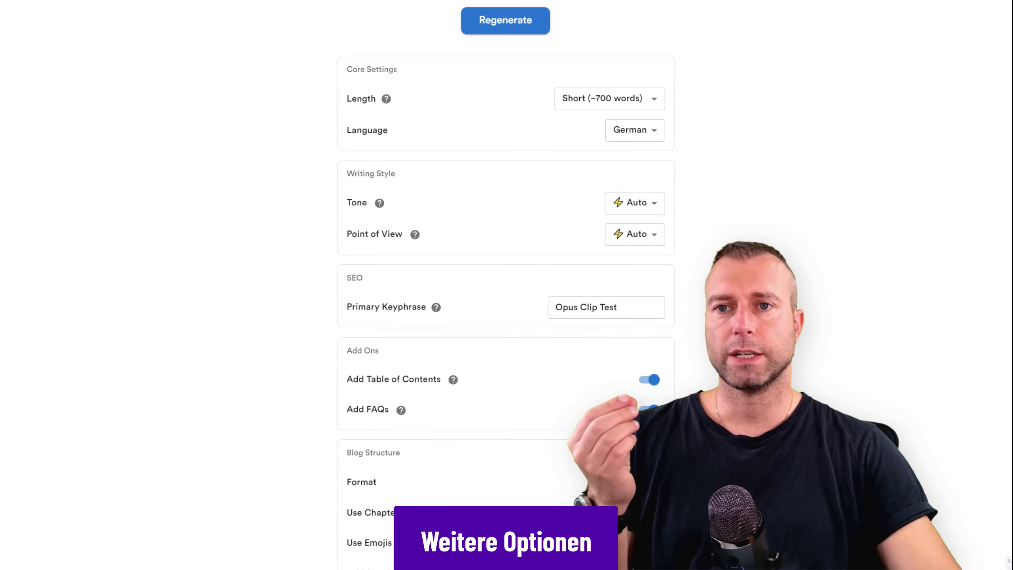
click(638, 270)
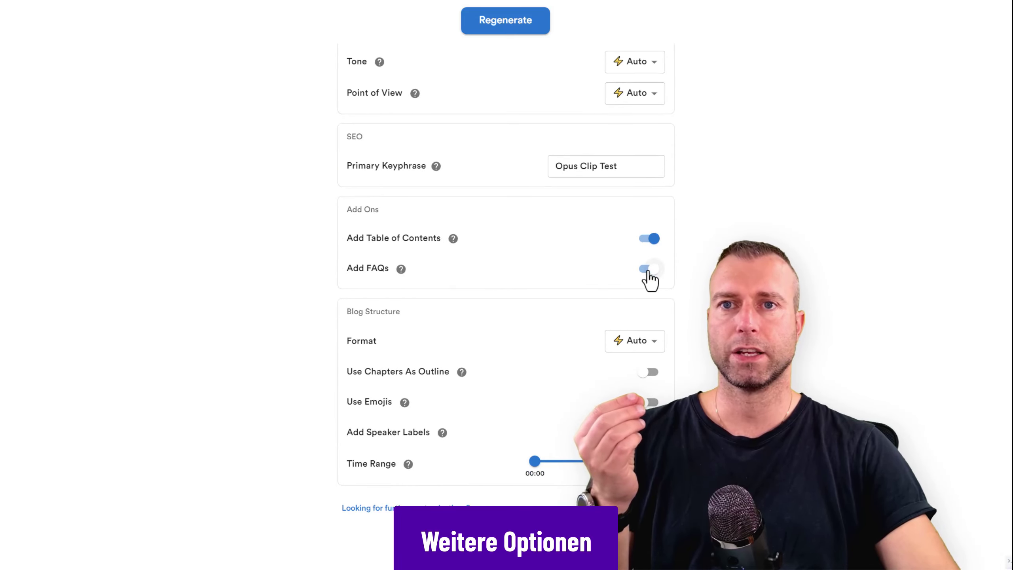
- Review the regeneration settings for visuals, links, length, language, writing style, SEO, add-ons and blog structure, and recheck the custom instructions
scroll(591, 299, up, 5)
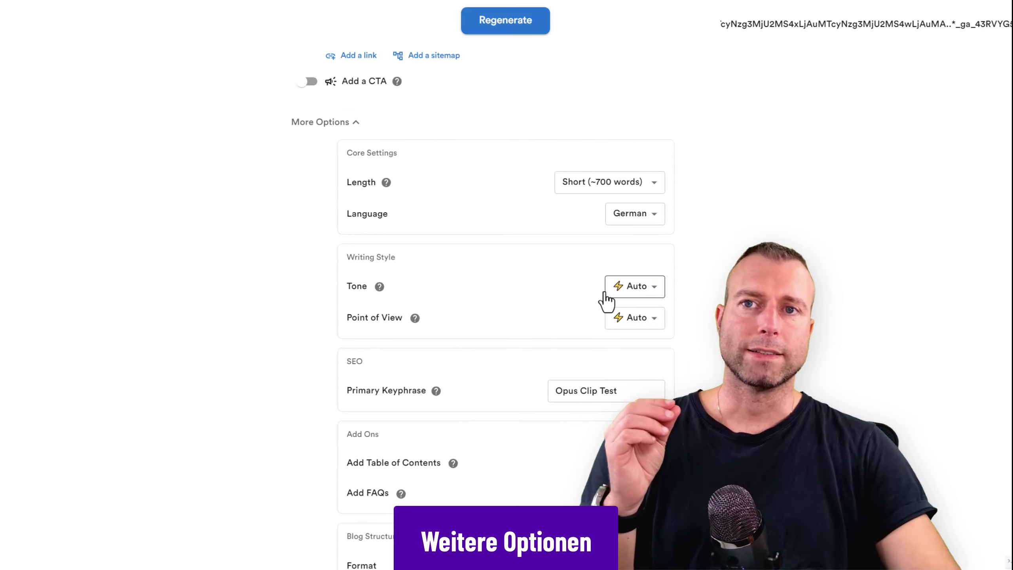
scroll(389, 120, up, 8)
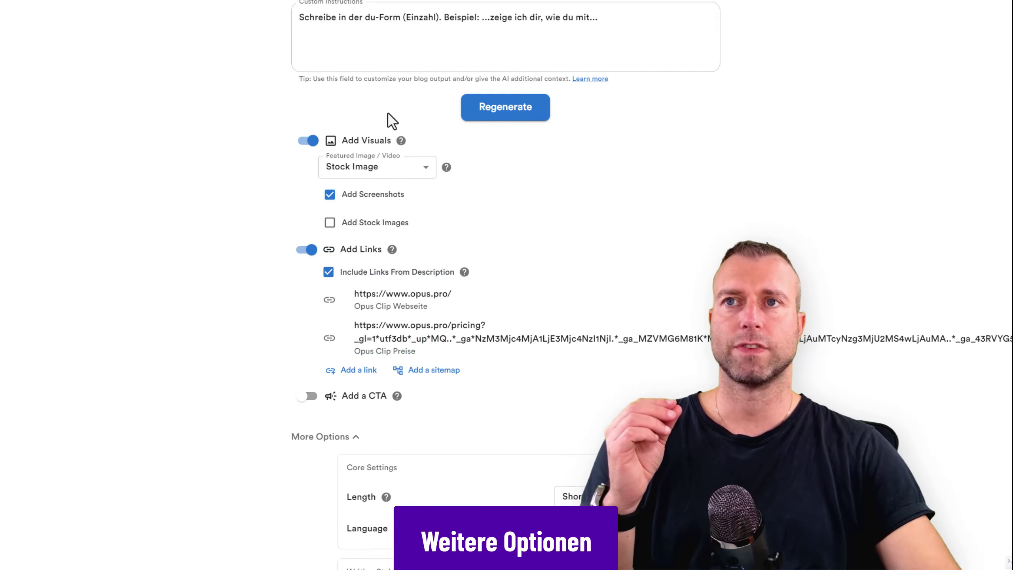
scroll(506, 244, down, 5)
scroll(503, 242, down, 8)
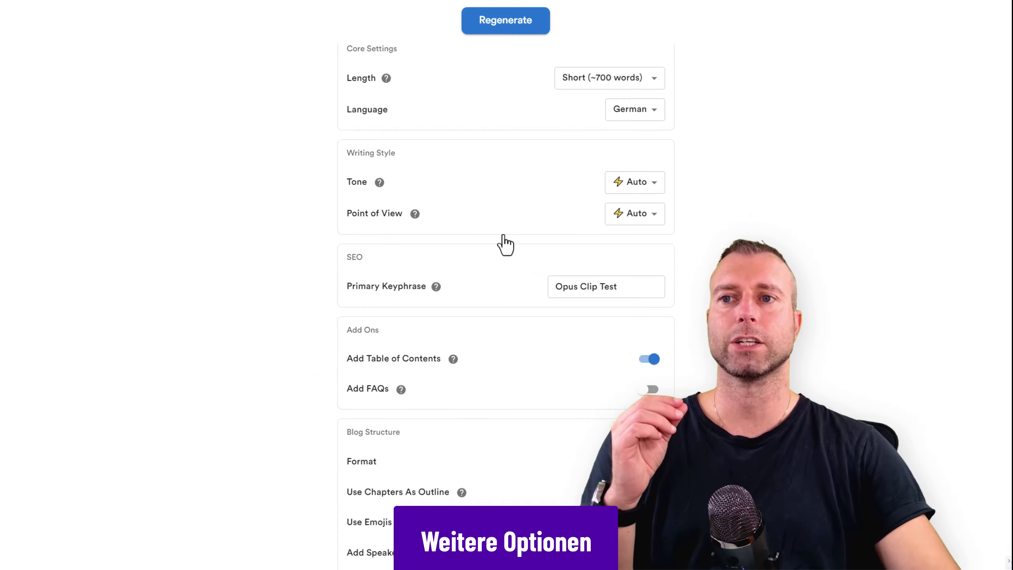
scroll(518, 251, up, 5)
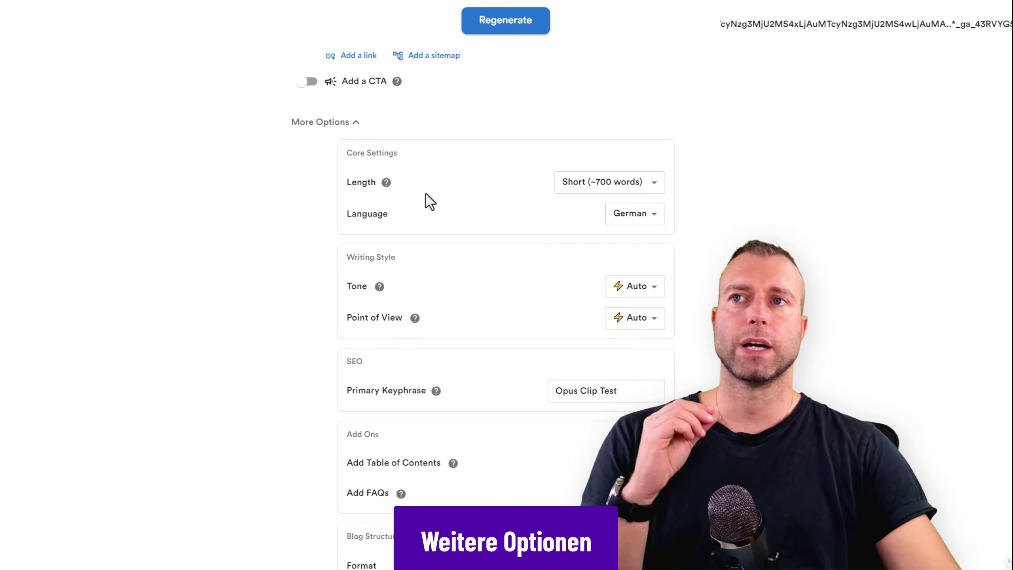
scroll(533, 189, down, 1)
scroll(537, 196, down, 5)
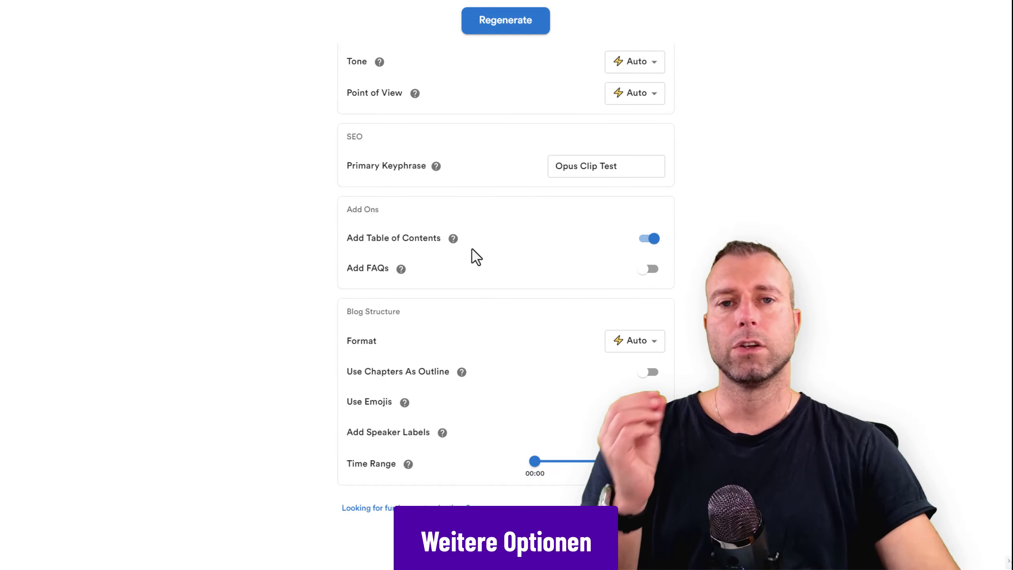
scroll(472, 250, up, 7)
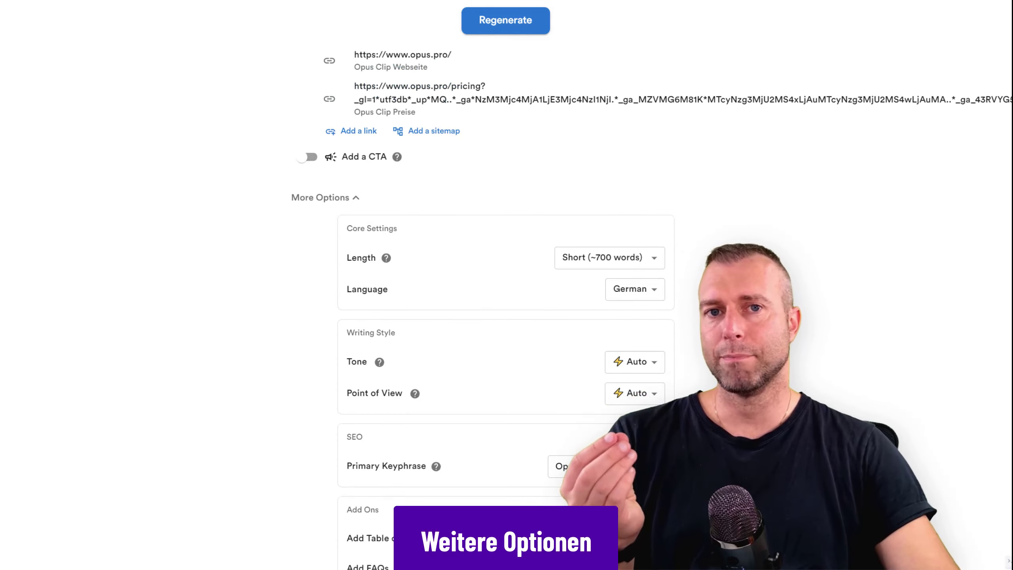
scroll(753, 163, up, 8)
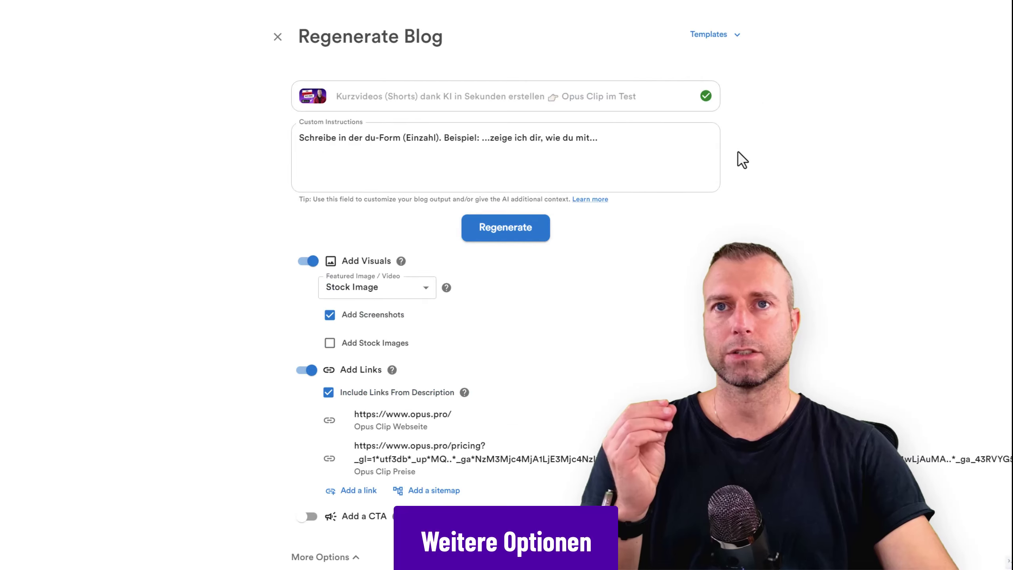
- Look at the saved templates without choosing one, and regenerate the blog with the current settings
click(739, 36)
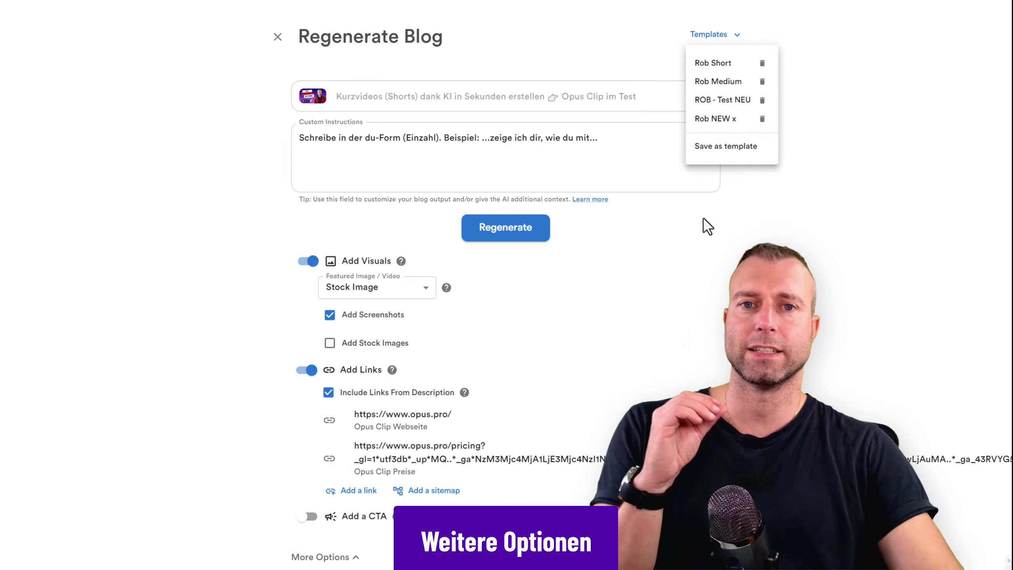
click(705, 306)
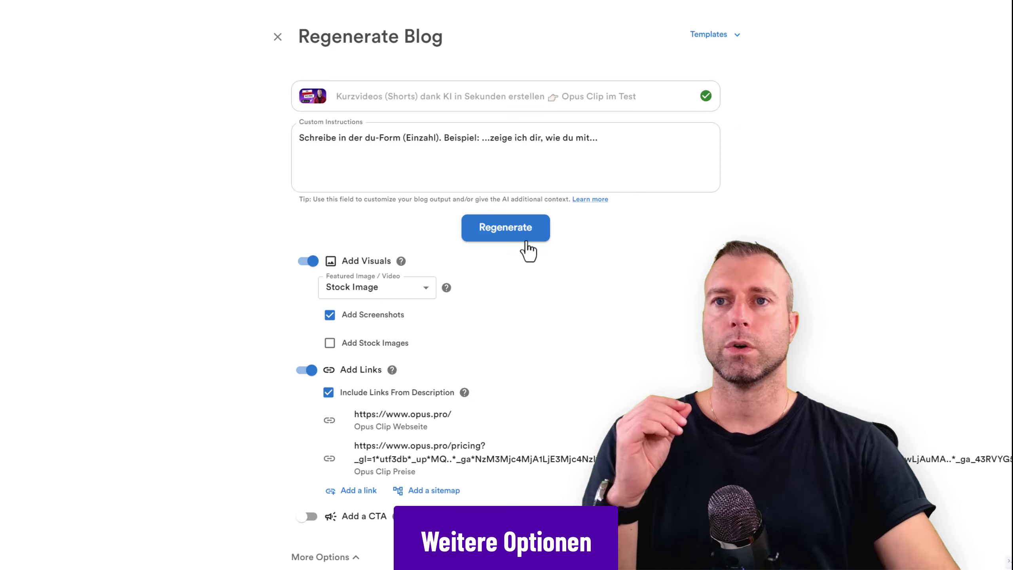
click(520, 238)
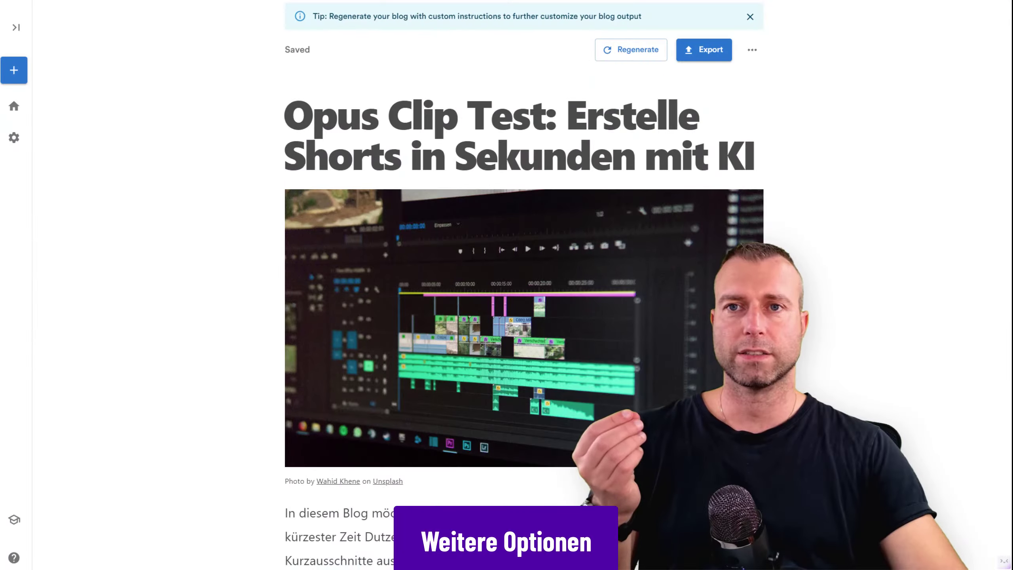
- Read through the beginning of the regenerated post, checking the informal du-form text and the inserted screenshots
scroll(479, 266, down, 10)
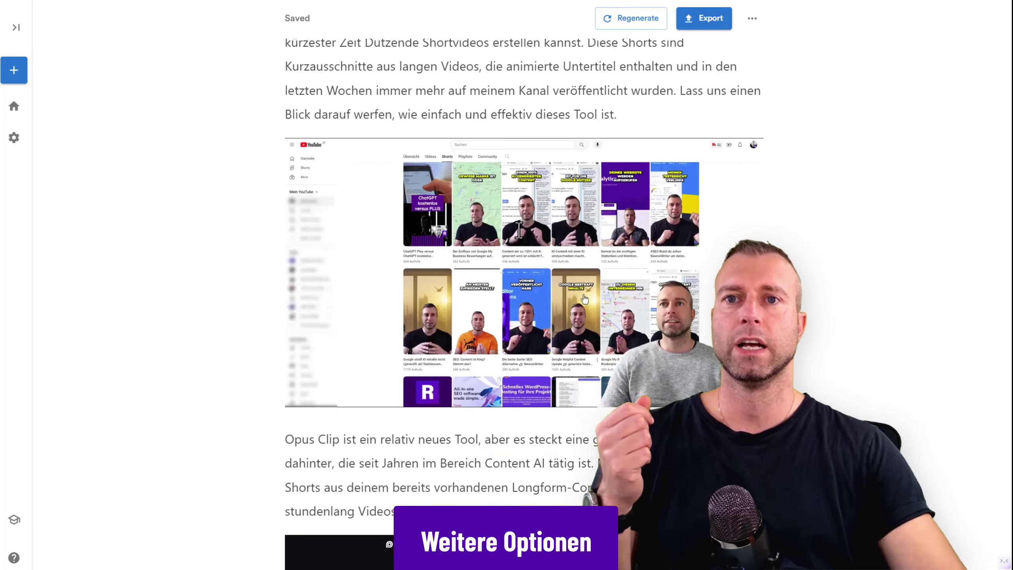
scroll(519, 231, down, 6)
scroll(519, 230, up, 5)
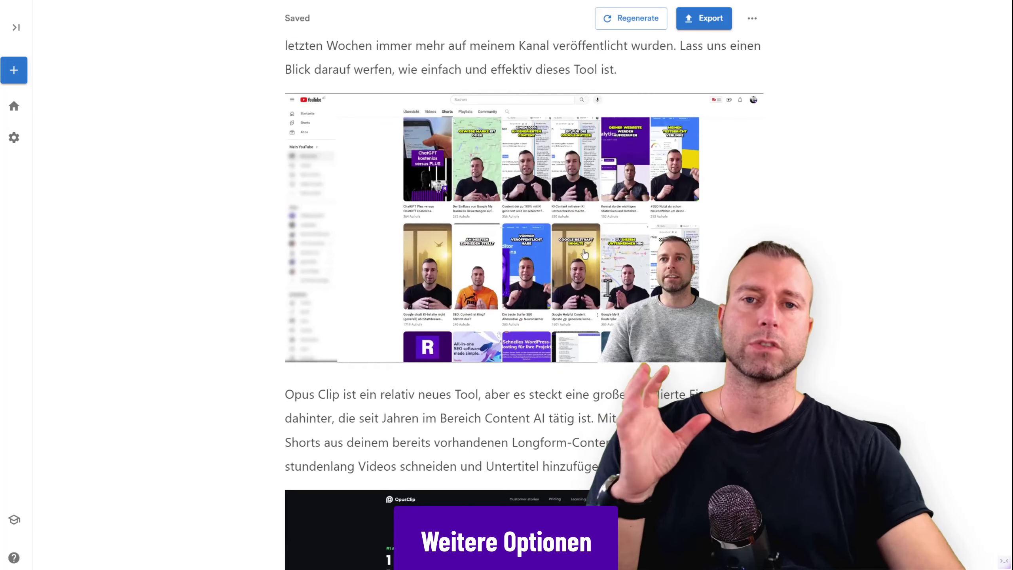
scroll(608, 287, down, 4)
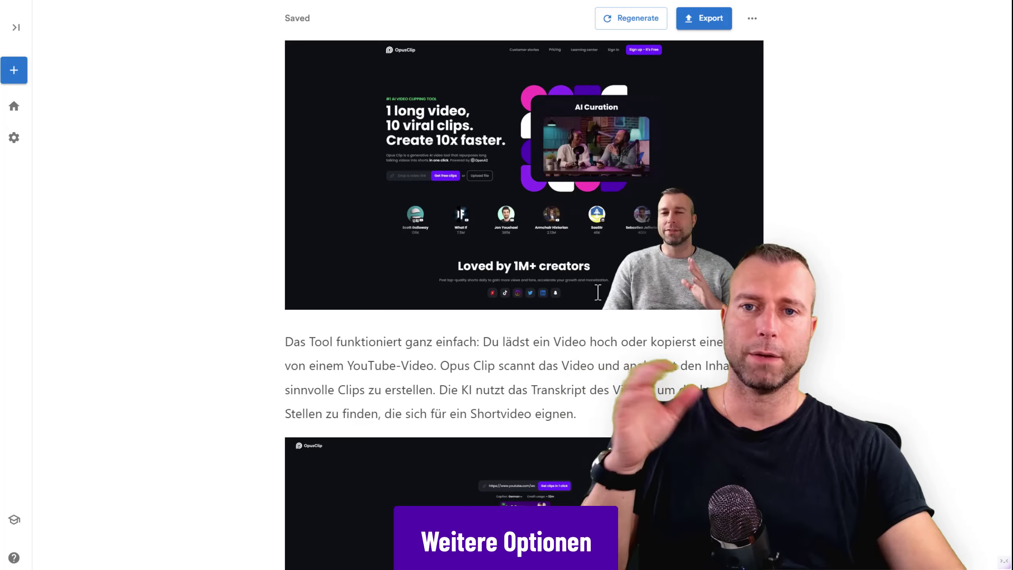
scroll(598, 291, down, 8)
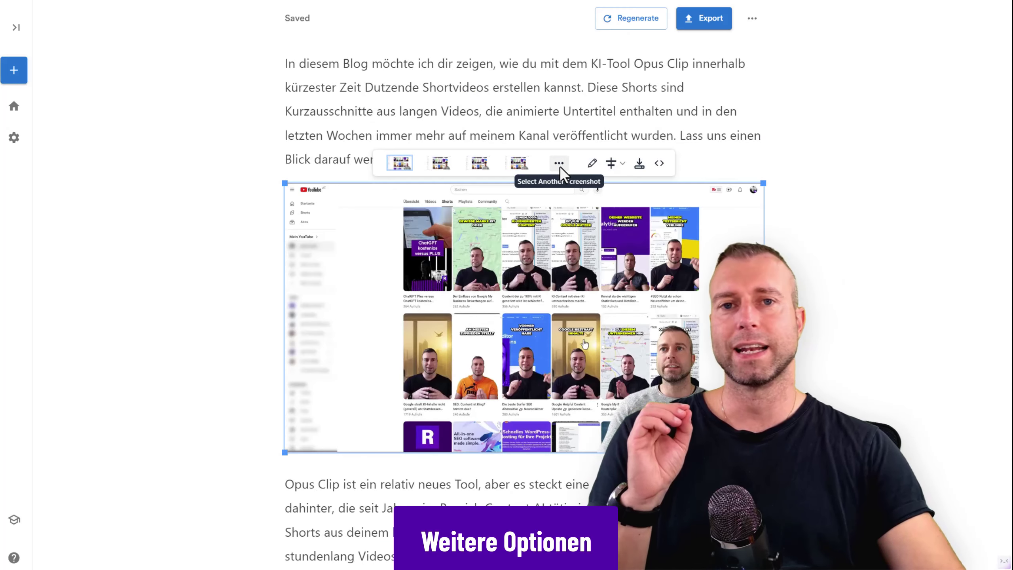
- Open the YouTube Shorts screenshot for editing, try the Chrome, Fade and Cold filters, and apply the Warm filter
click(592, 164)
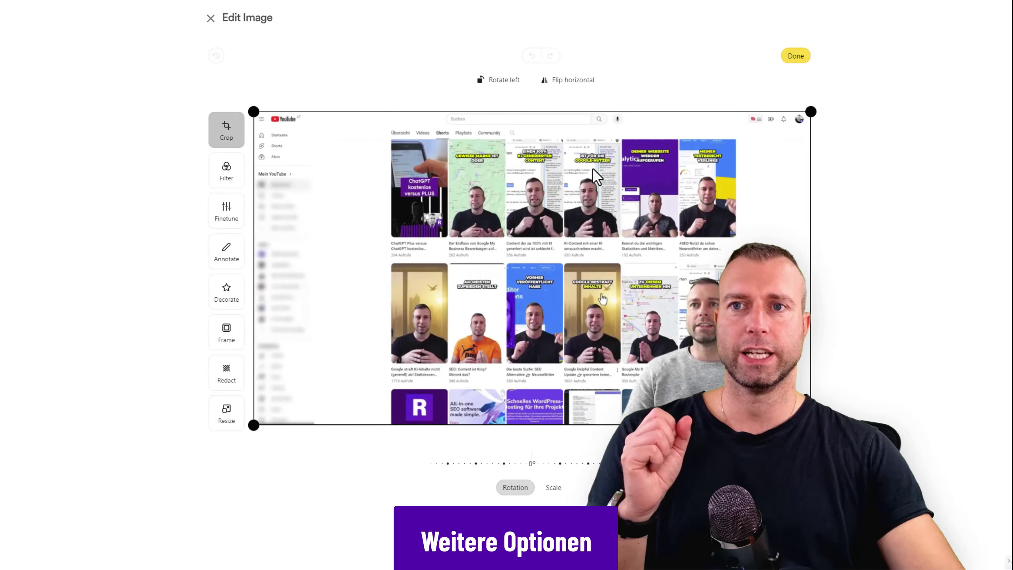
click(226, 172)
click(441, 479)
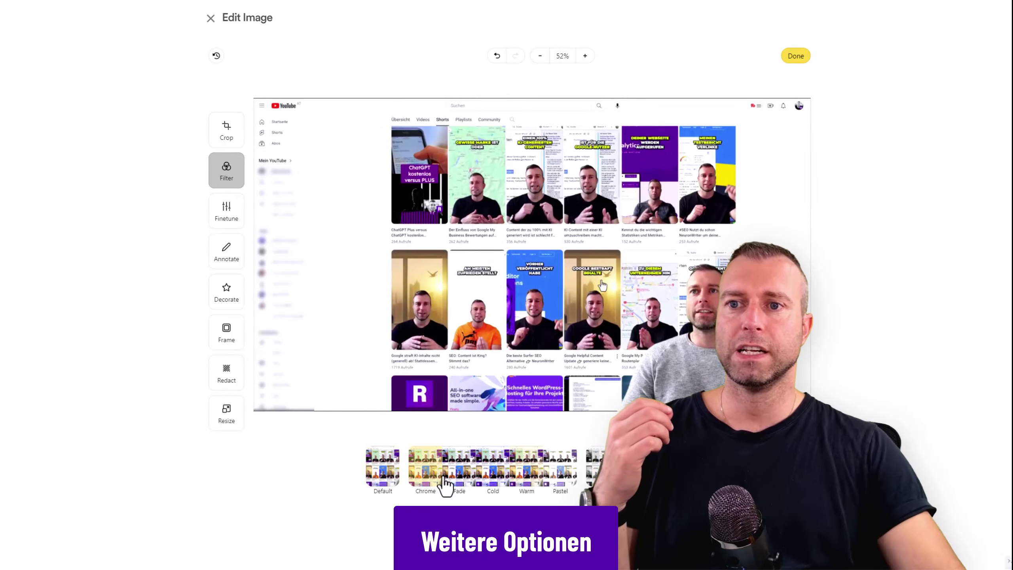
click(463, 475)
click(493, 473)
click(526, 473)
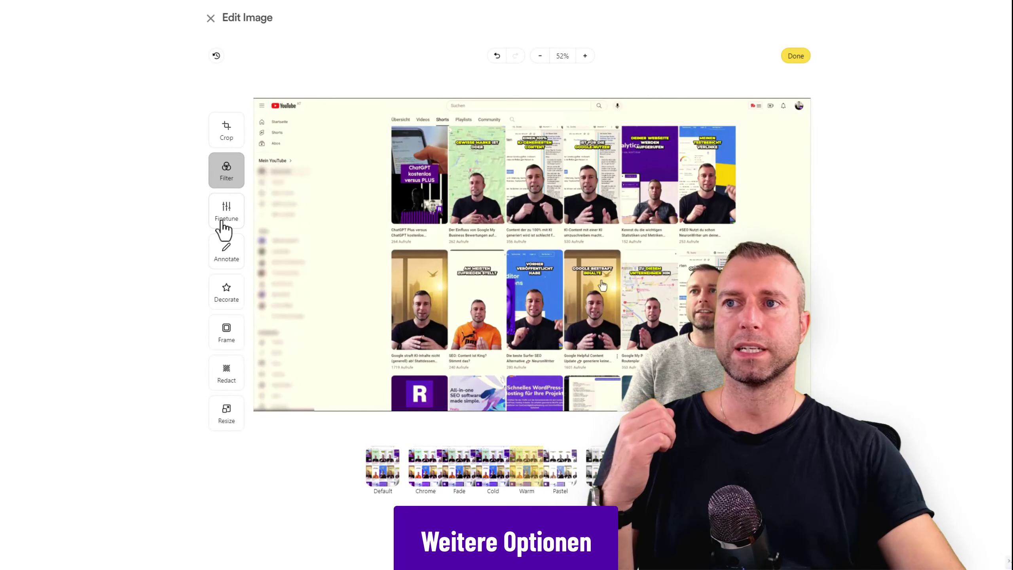